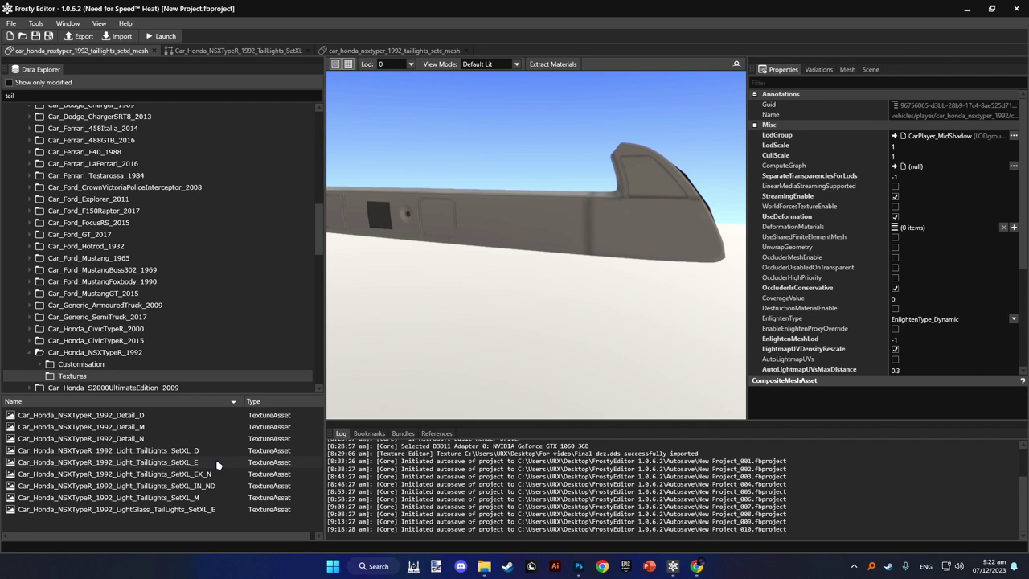
# - Open Car_Honda_NSXTypeR_1992_Light_TailLights_SetXL_E from the NSX Textures folder in the texture viewer
pyautogui.doubleClick(217, 464)
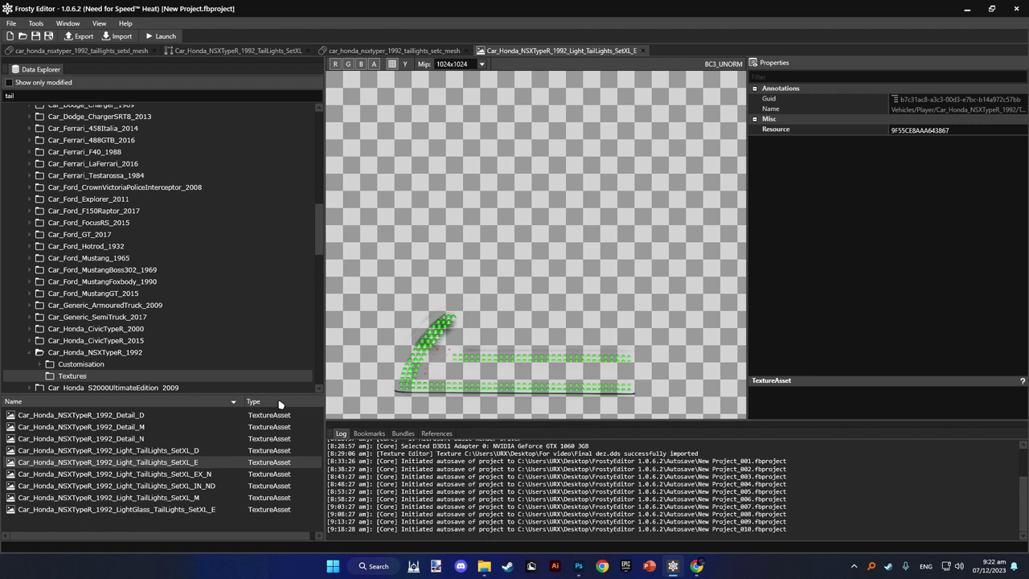
# - Turn off the A channel so the green, red and blue emissive zones show on black
pyautogui.click(373, 64)
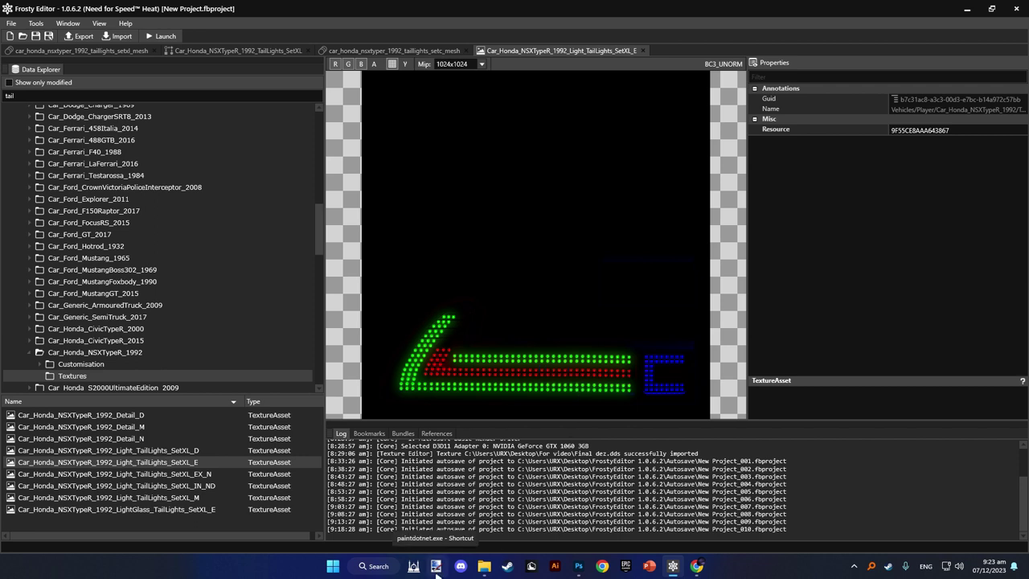
# - Switch to Photoshop's Home screen listing recent taillight textures like base dez for pscc.dds
pyautogui.hotkey('alt', 'Tab')
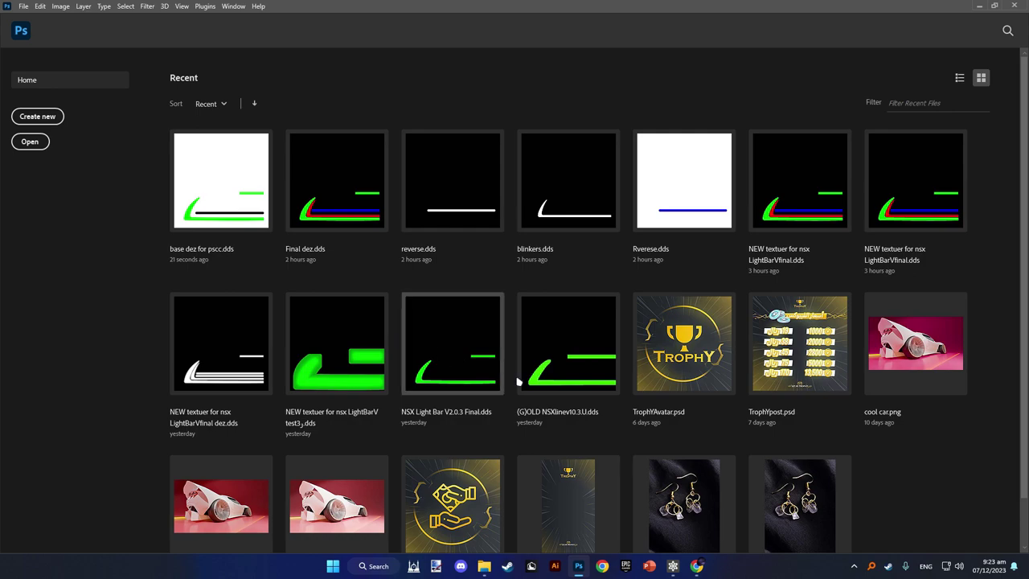
# - Bring up the Intel Texture Works page and follow Download Plugin to its GitHub page
pyautogui.click(697, 567)
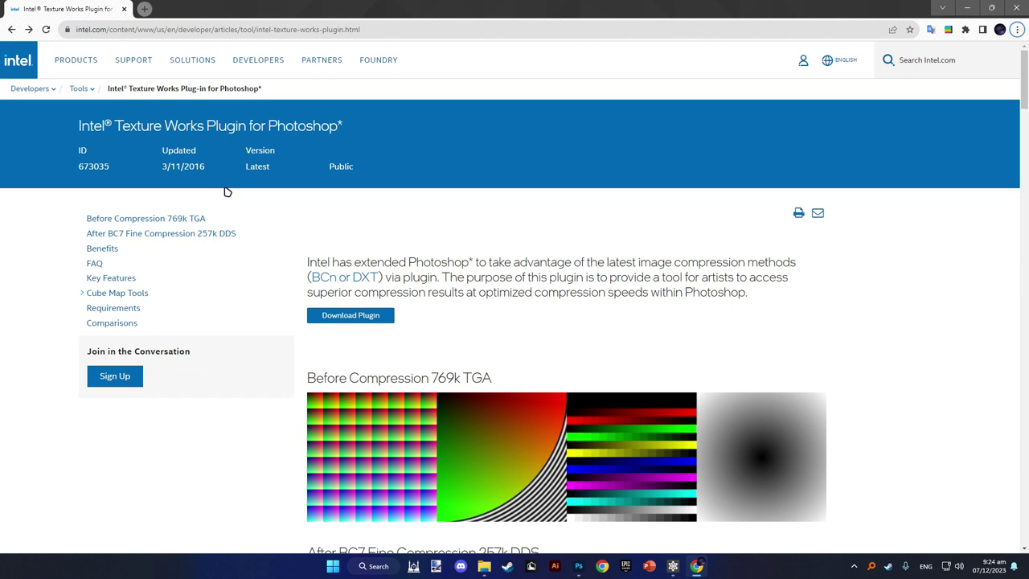
pyautogui.click(356, 315)
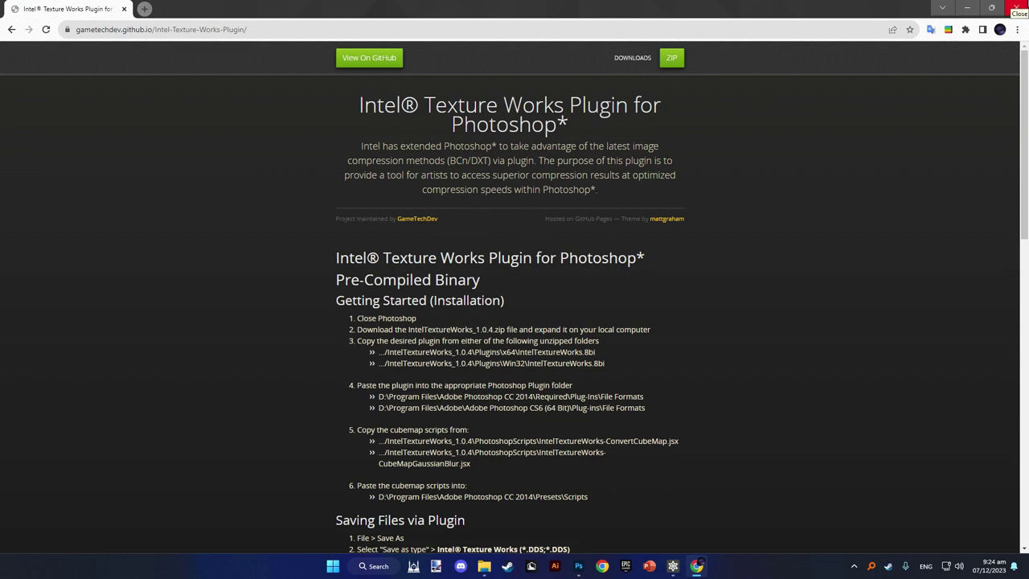
# - Close Chrome and drag base dez for pscc.dds from the For video folder into Photoshop
pyautogui.click(1015, 8)
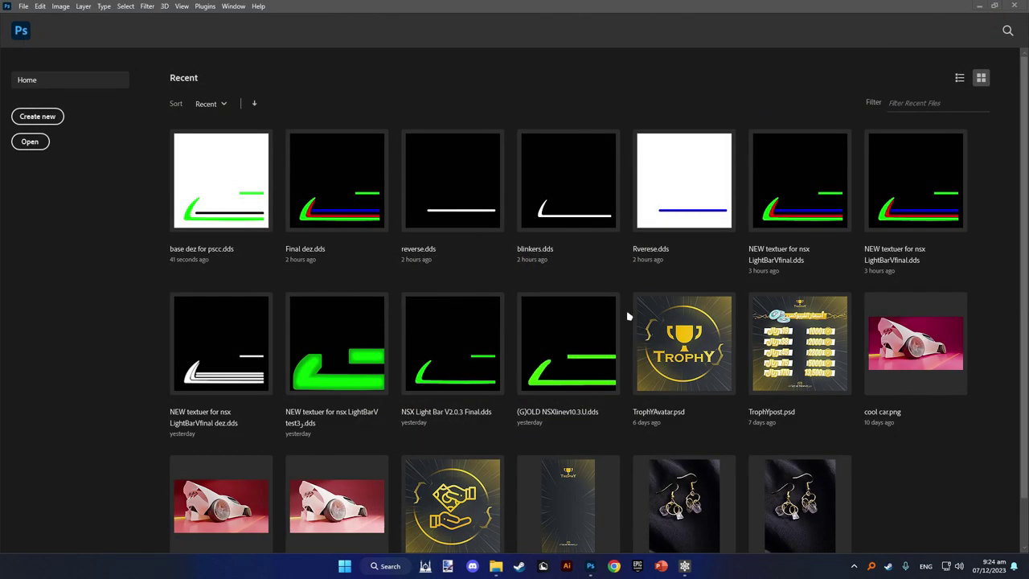
pyautogui.moveTo(494, 567)
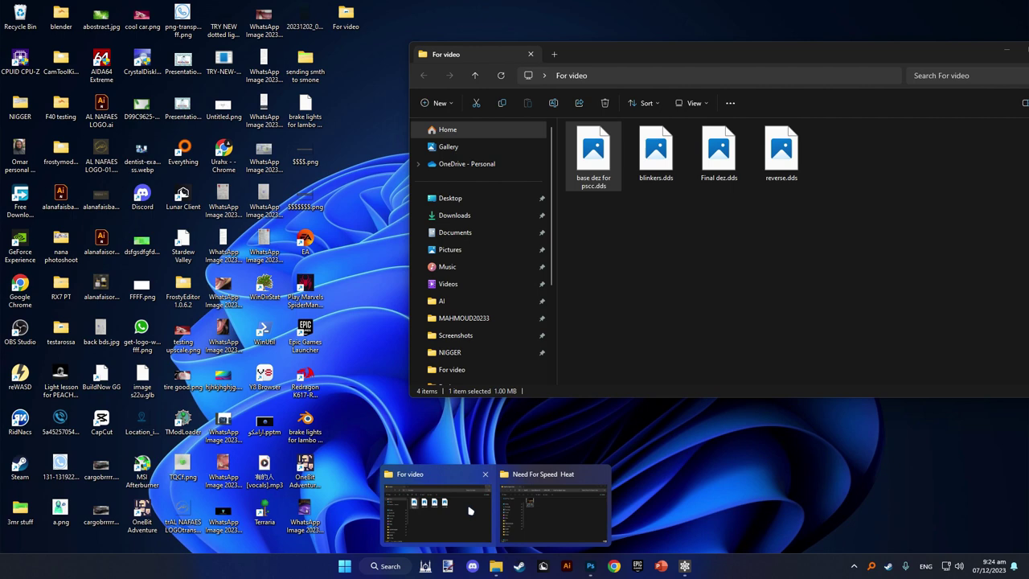
pyautogui.click(471, 510)
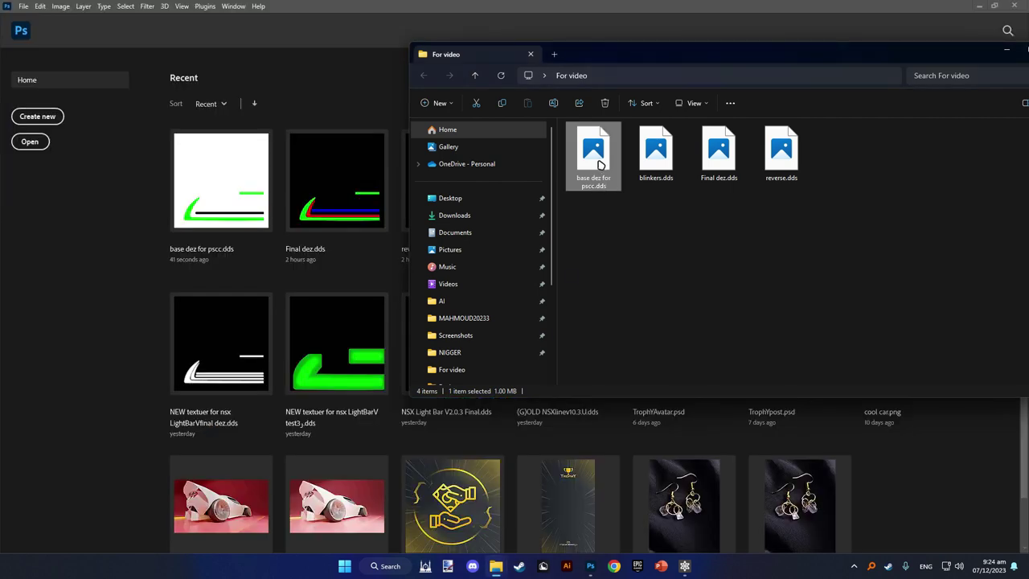
pyautogui.moveTo(599, 165); pyautogui.dragTo(67, 241)
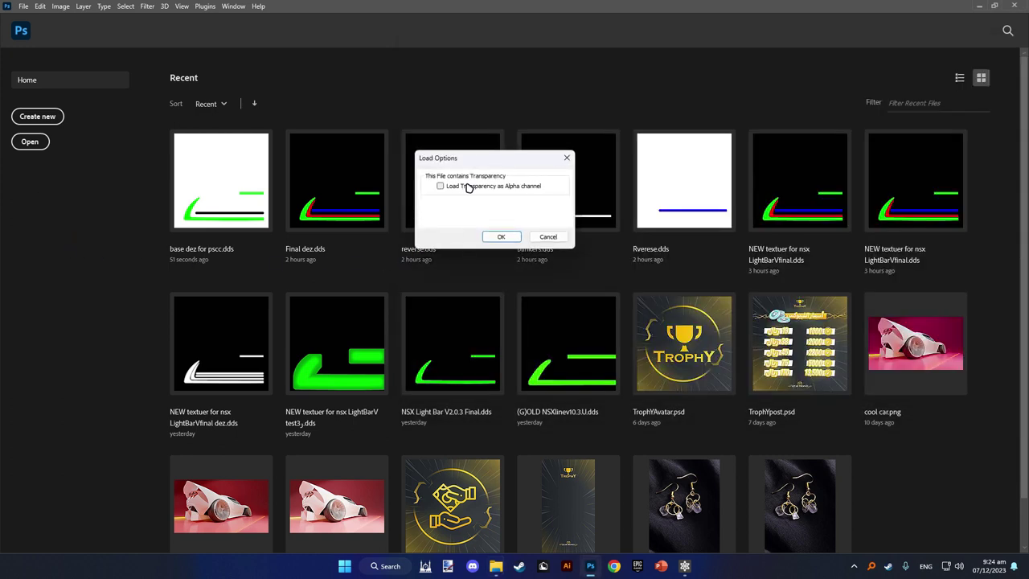
# - Load base dez for pscc.dds with transparency as alpha, then inspect the Alpha 1 mask
pyautogui.click(469, 187)
pyautogui.click(500, 237)
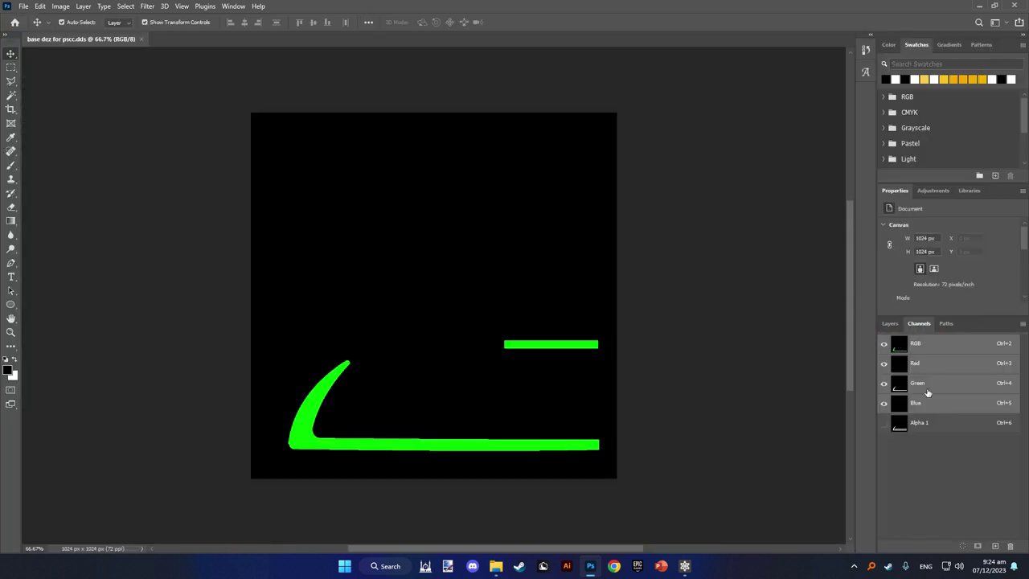
pyautogui.click(922, 423)
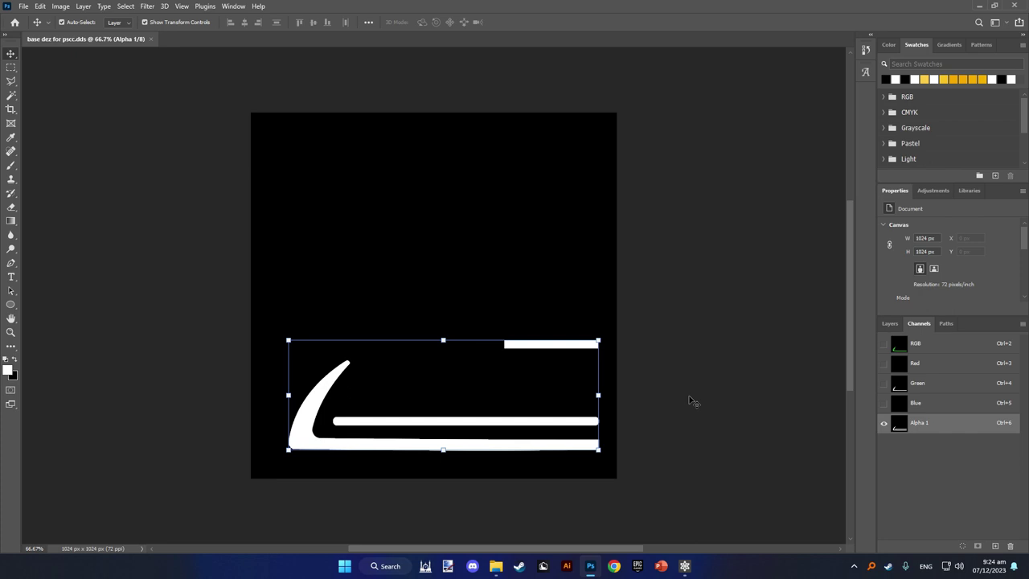
pyautogui.press('m')
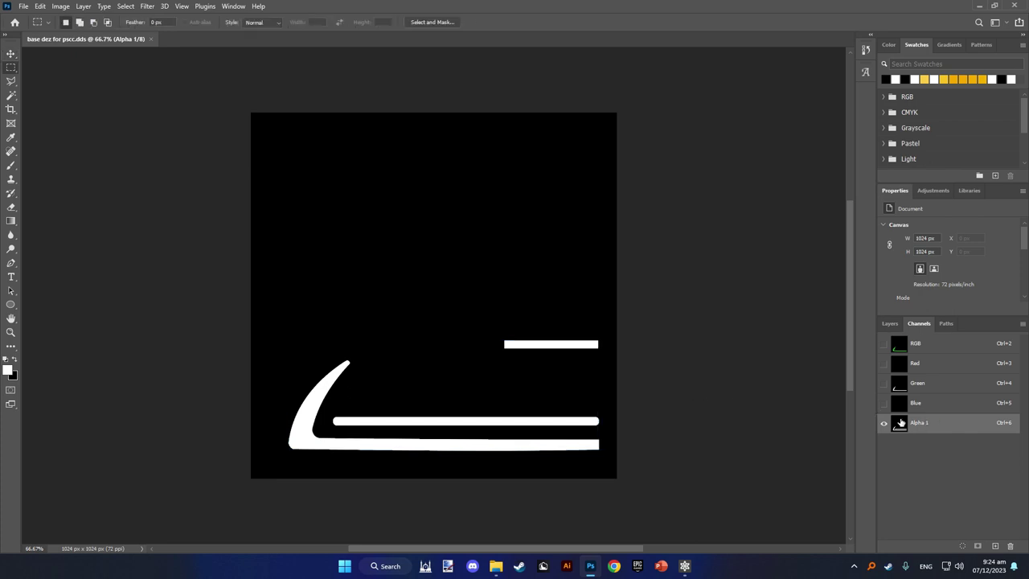
pyautogui.click(915, 349)
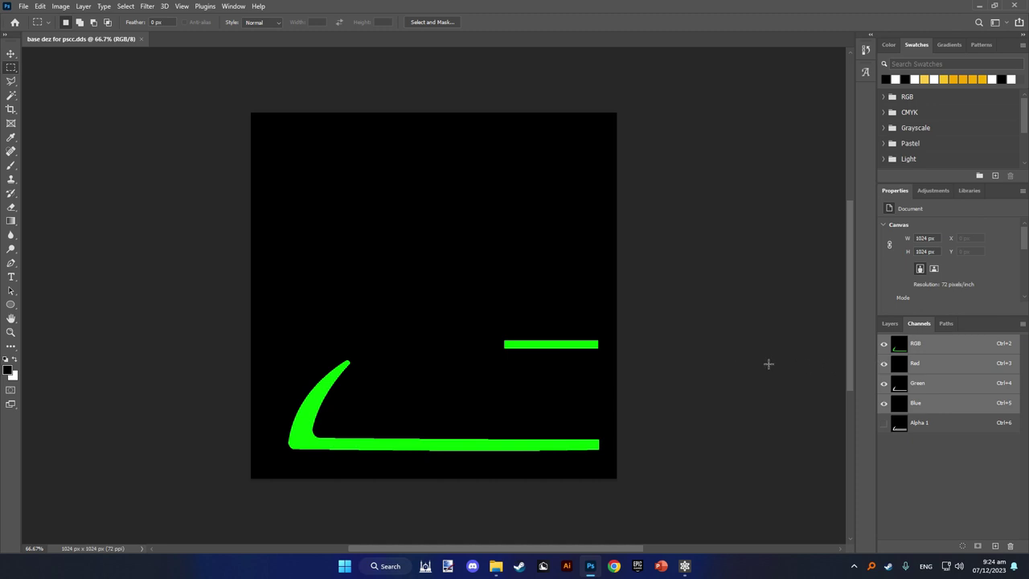
pyautogui.click(884, 425)
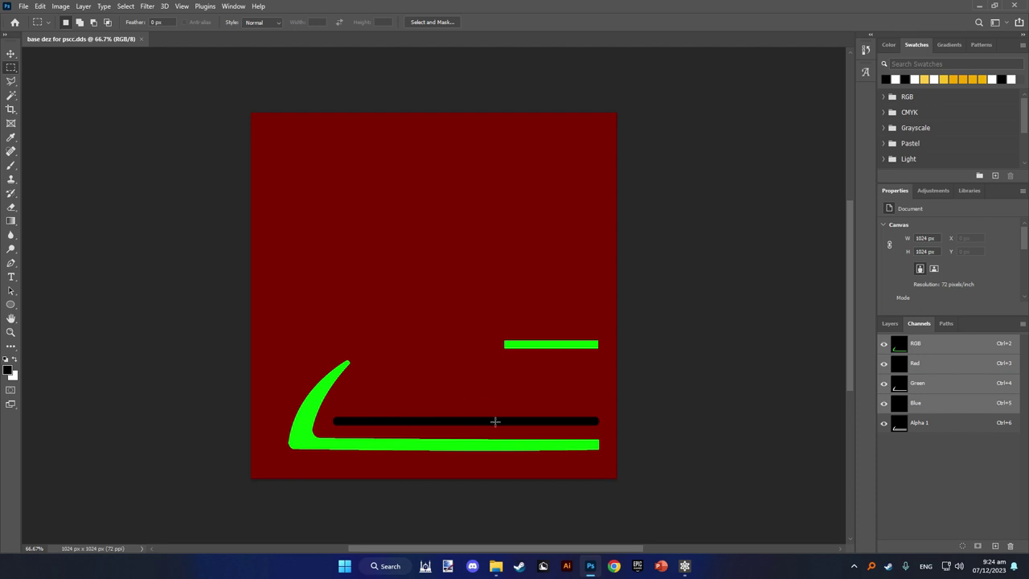
pyautogui.click(883, 423)
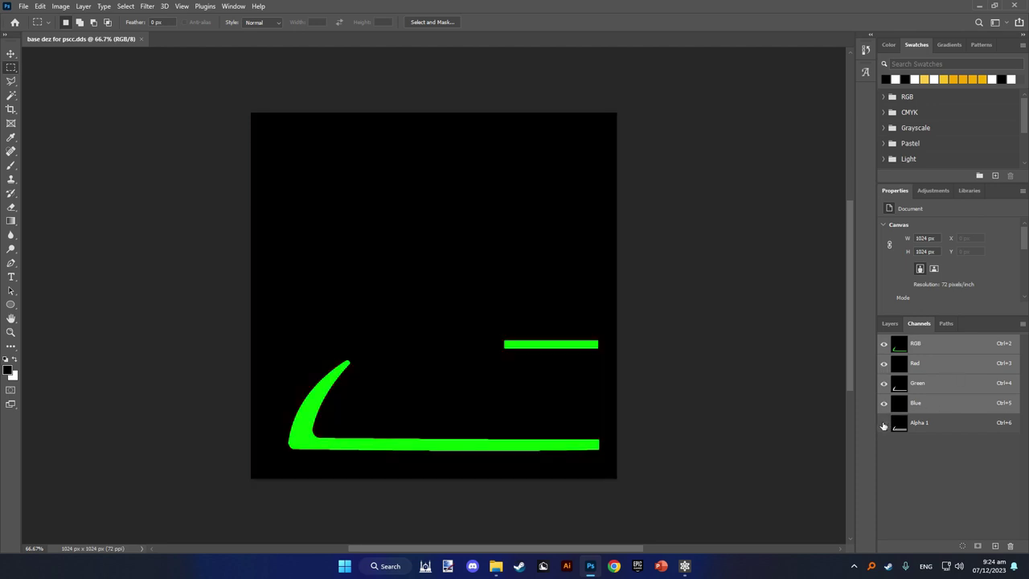
# - Open blinkers.dds and select its entire image
pyautogui.click(25, 7)
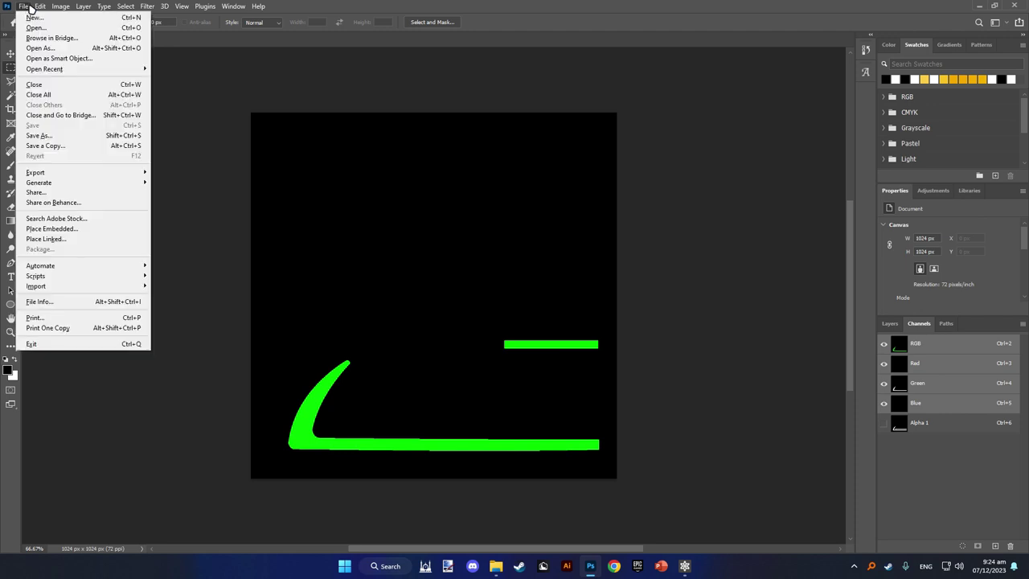
pyautogui.click(36, 28)
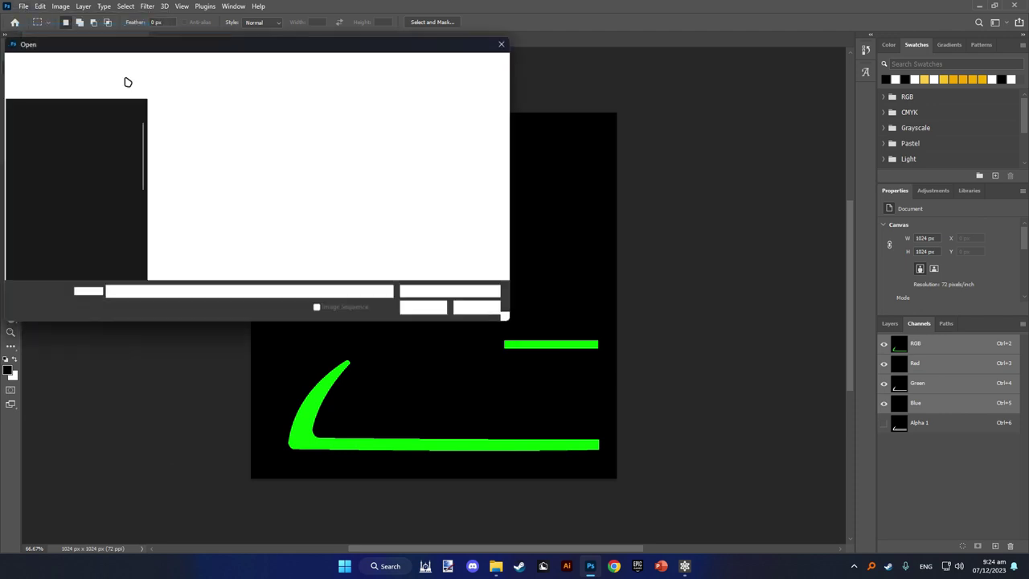
pyautogui.click(231, 134)
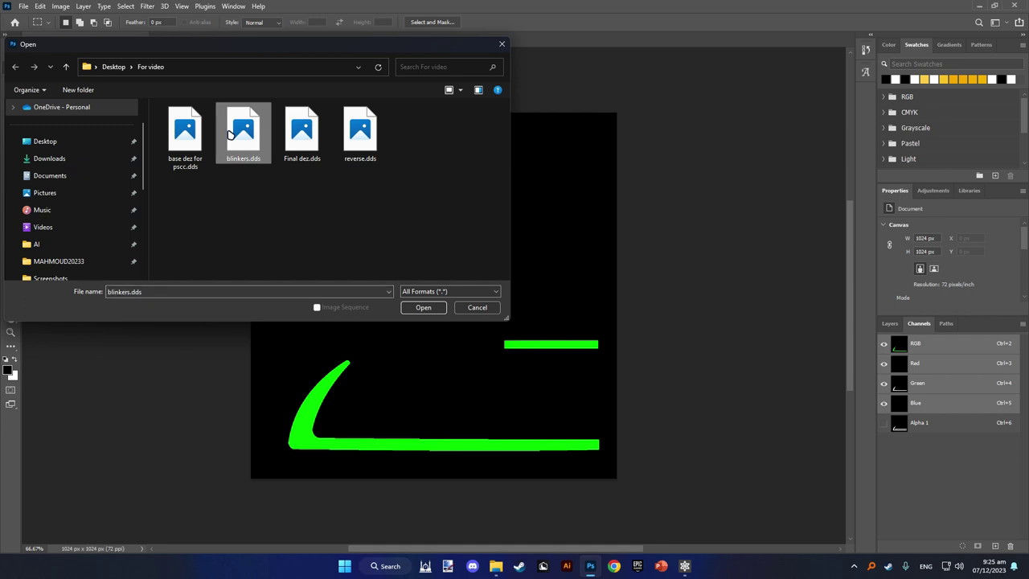
pyautogui.doubleClick(231, 134)
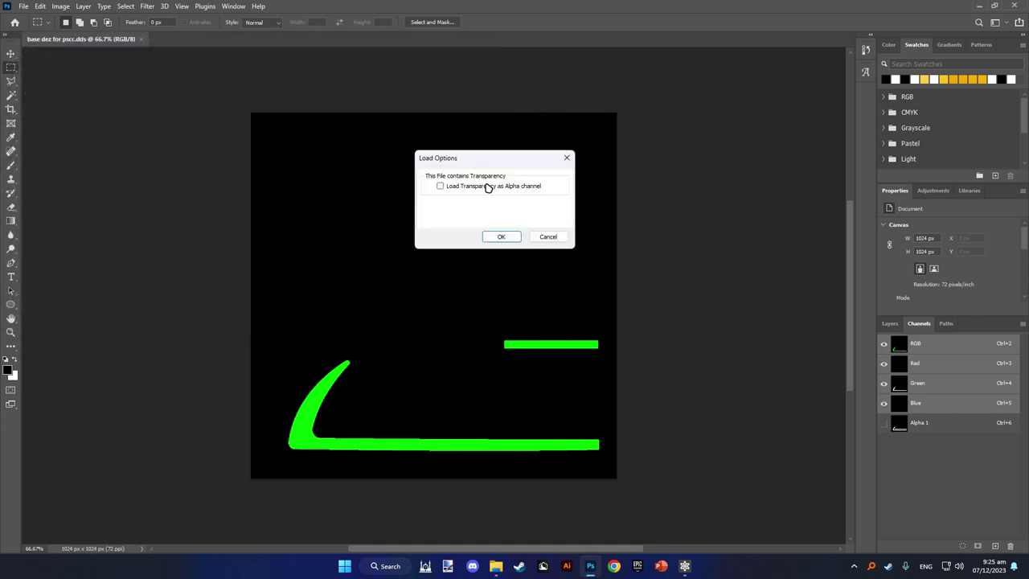
pyautogui.click(500, 237)
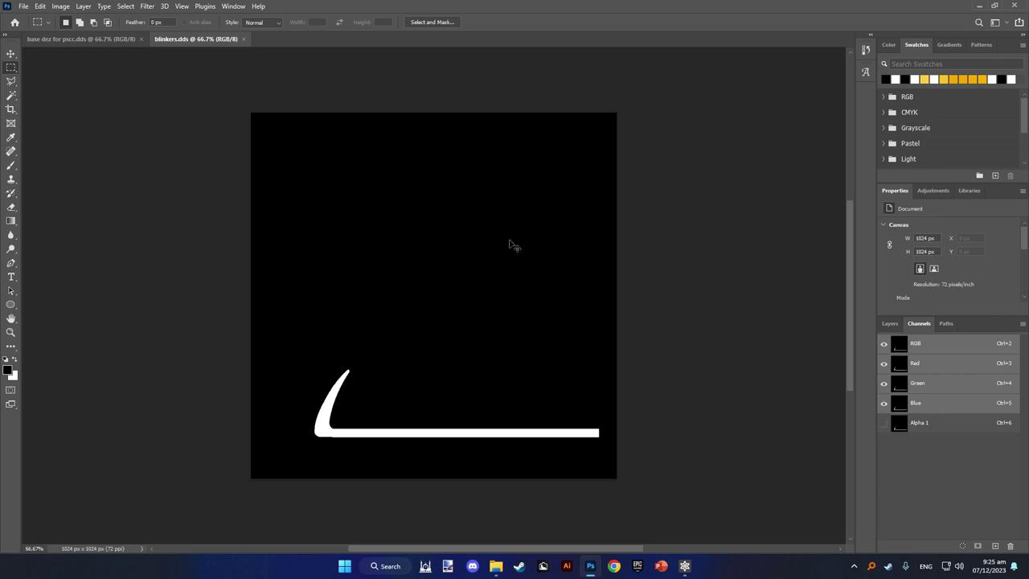
pyautogui.hotkey('ctrl', 'a')
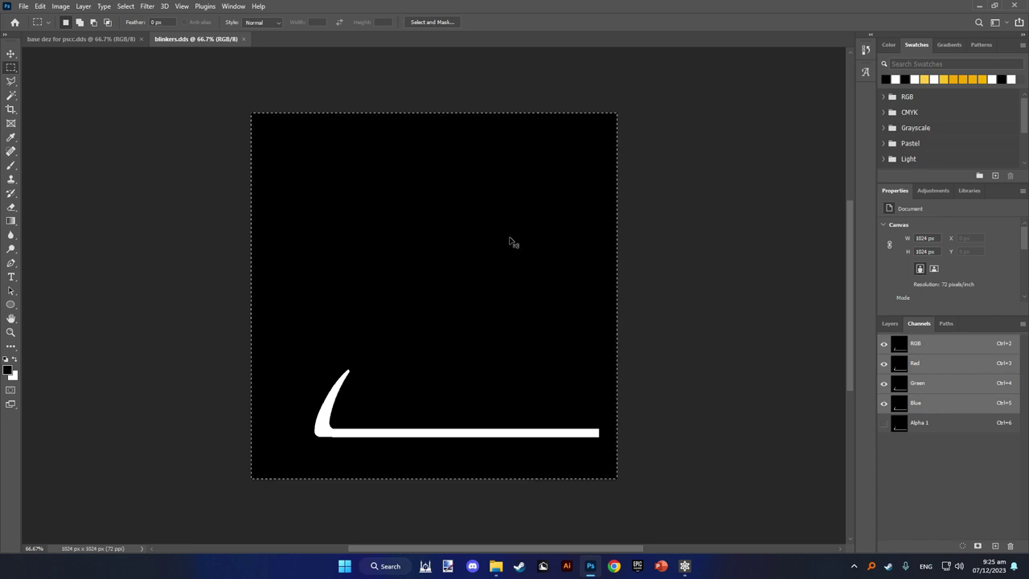
# - Paste the blinker shape into the Red channel of base dez for pscc.dds
pyautogui.click(116, 39)
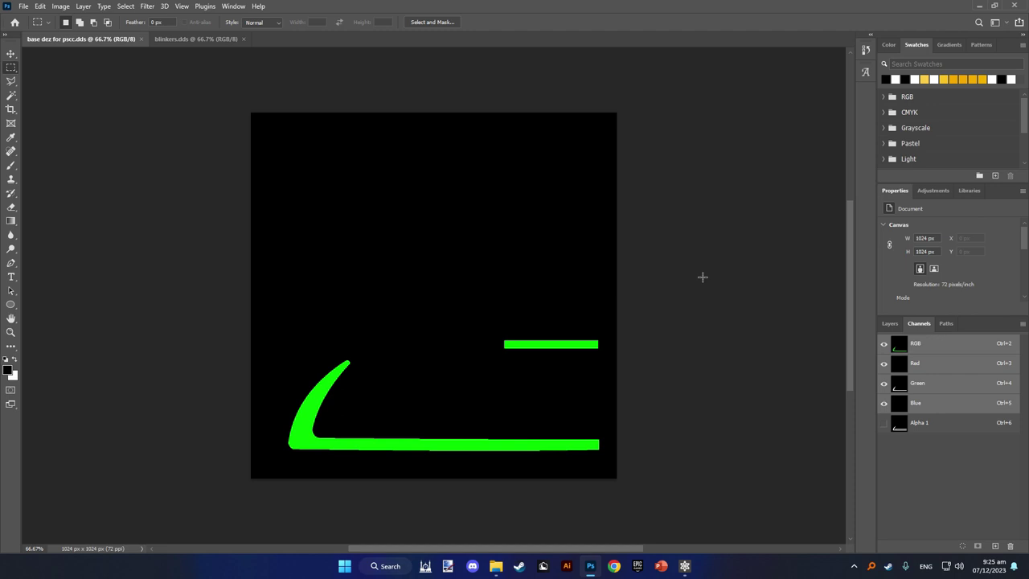
pyautogui.click(946, 369)
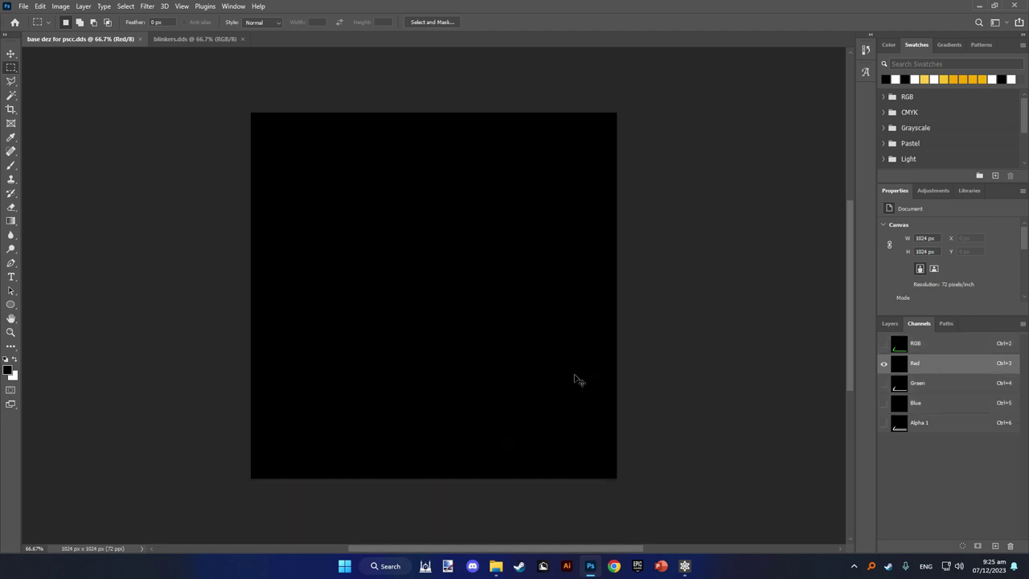
pyautogui.hotkey('ctrl', 'v')
pyautogui.click(966, 349)
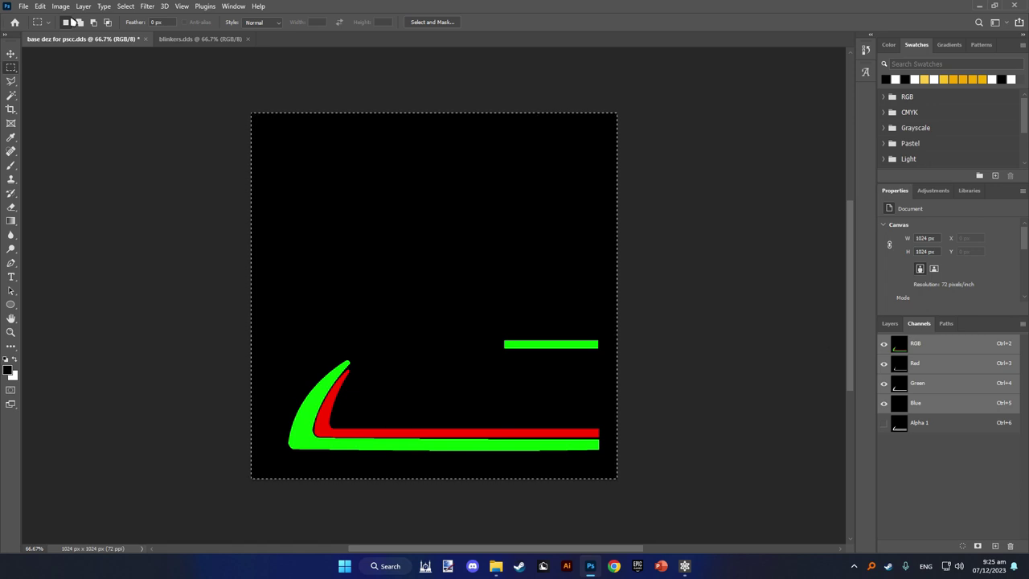
pyautogui.click(23, 6)
# - Open reverse.dds in Photoshop
pyautogui.click(33, 27)
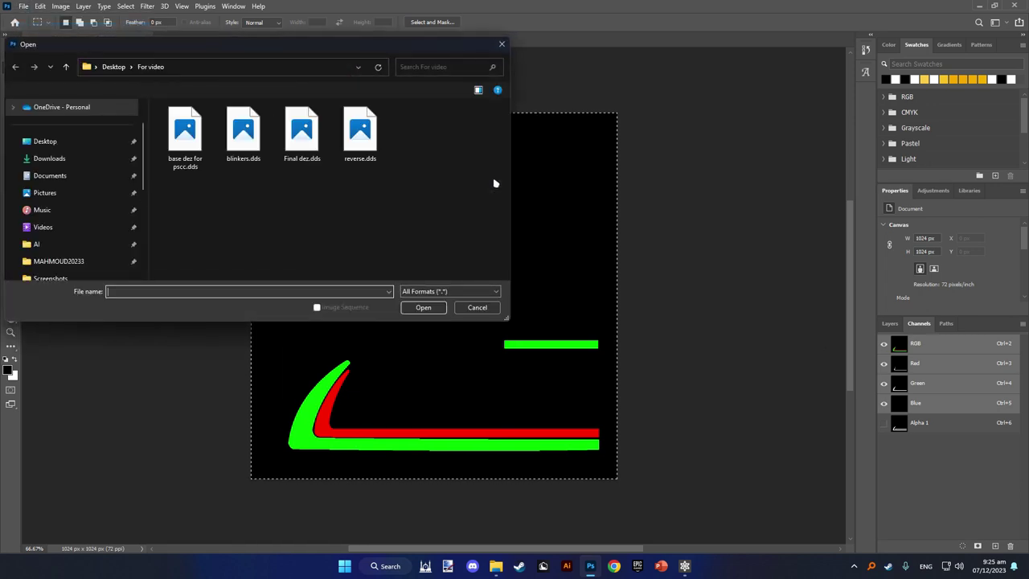
pyautogui.click(358, 136)
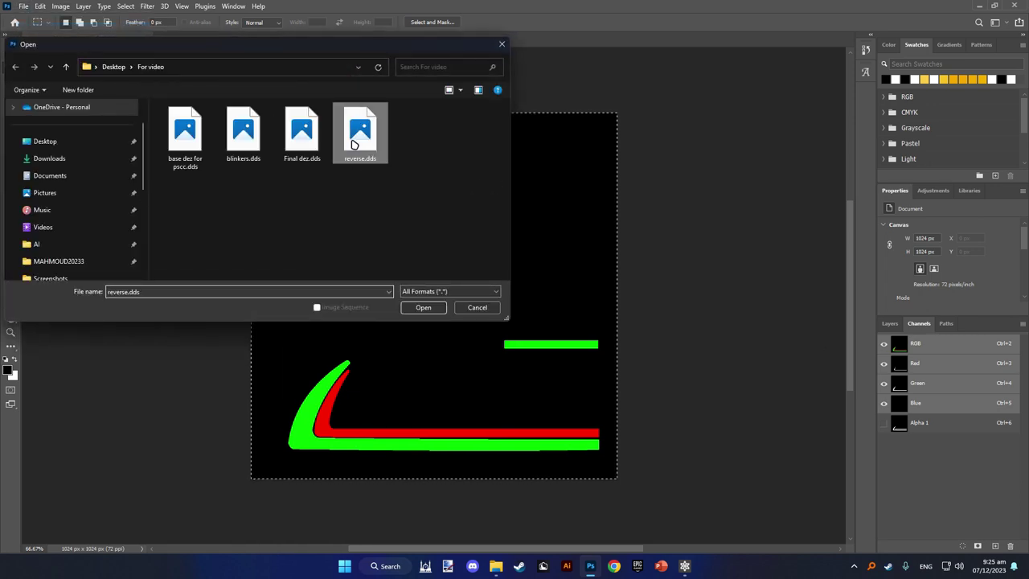
pyautogui.click(425, 308)
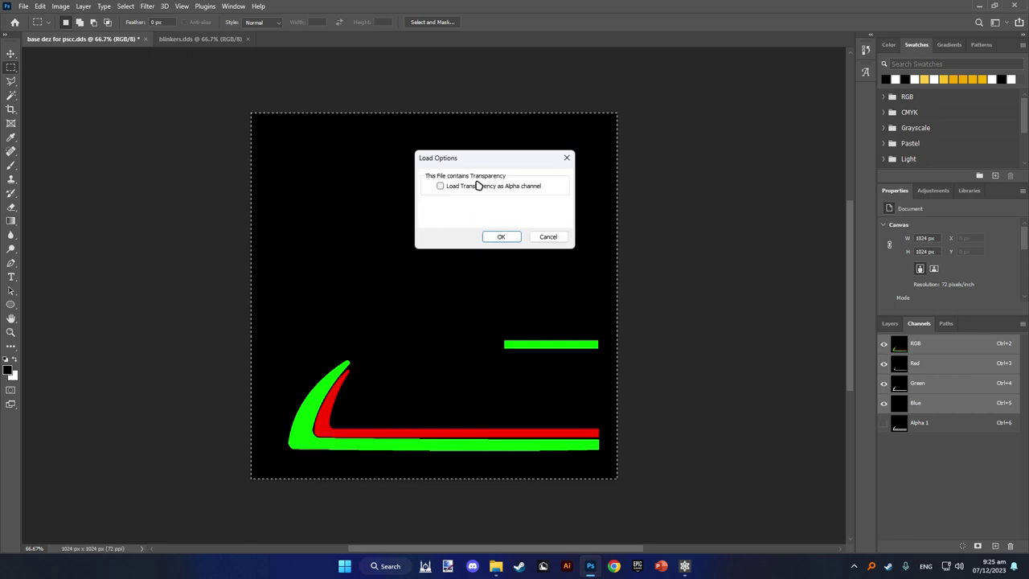
pyautogui.click(501, 237)
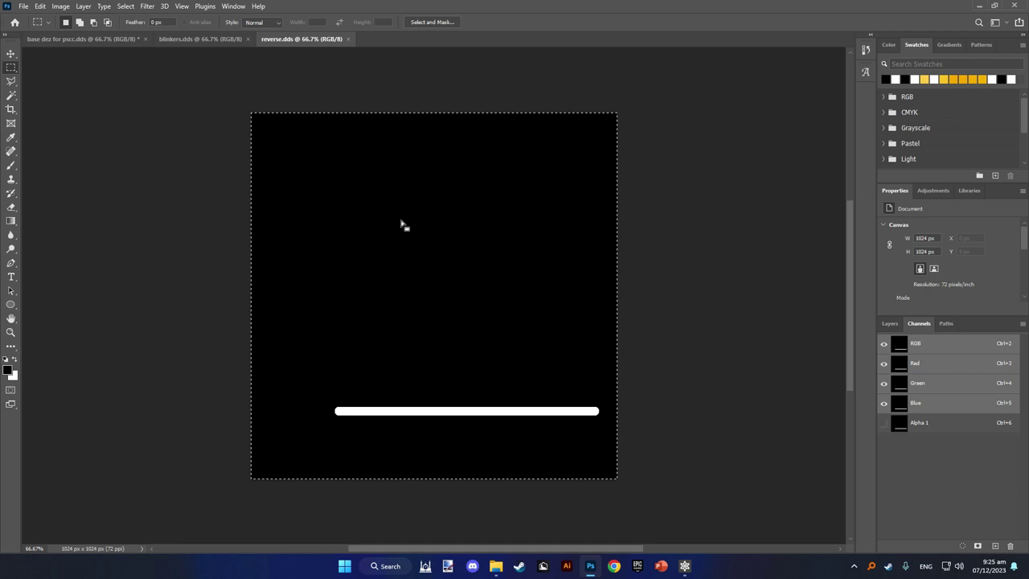
# - Check base dez for pscc.dds's Blue channel, then view RGB with Alpha 1 overlaid
pyautogui.click(115, 40)
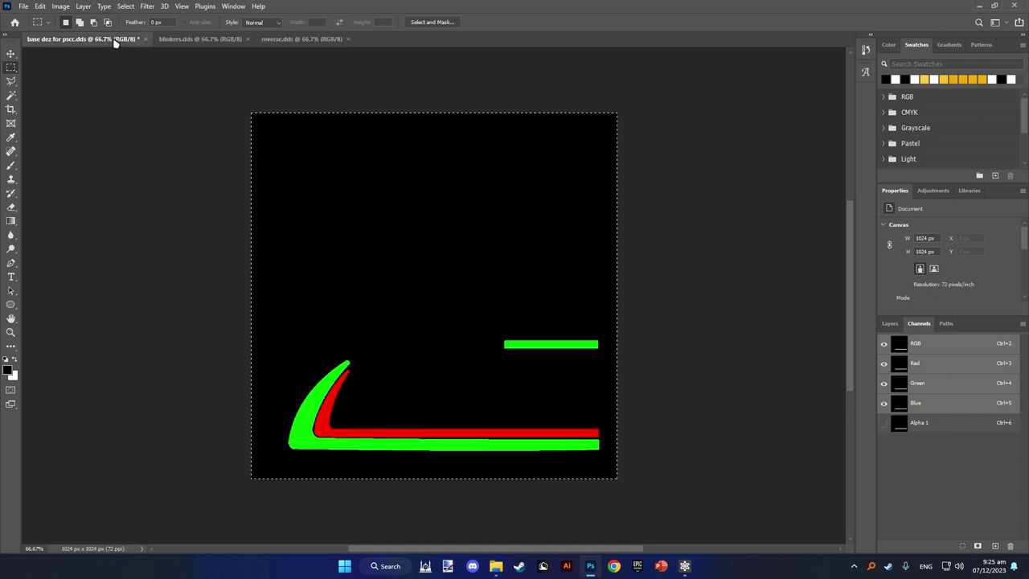
pyautogui.click(929, 403)
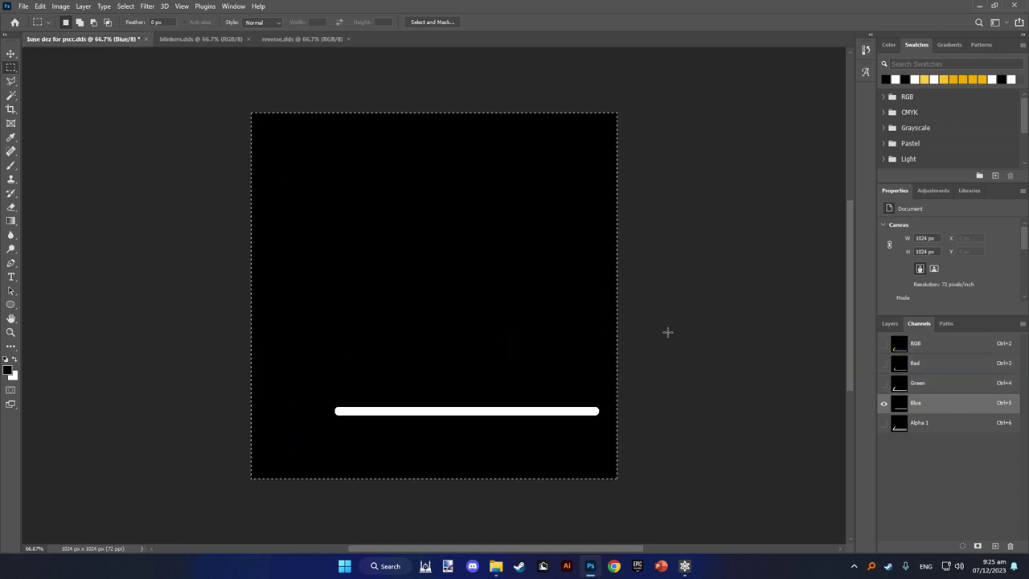
pyautogui.hotkey('ctrl', '2')
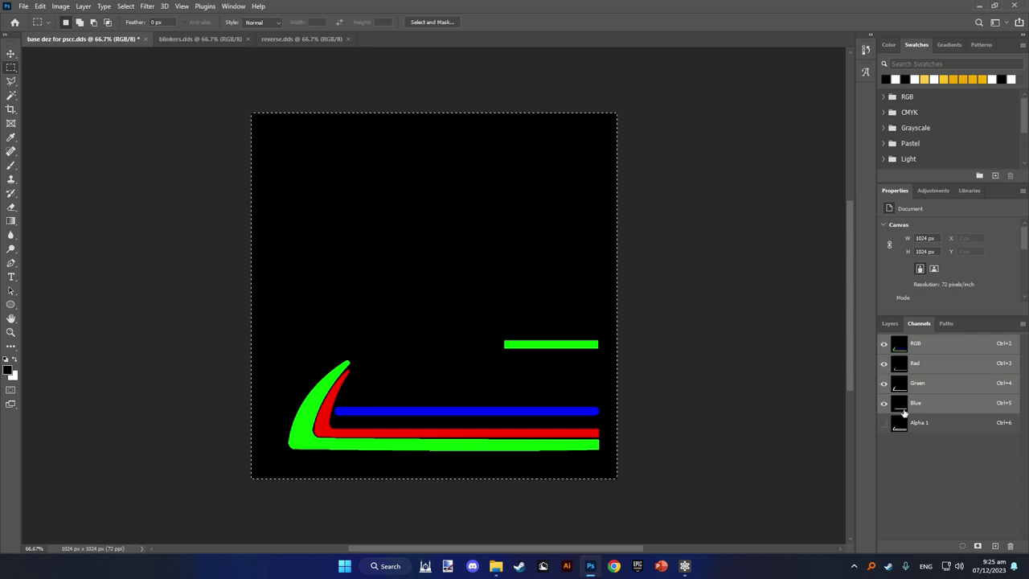
pyautogui.click(885, 424)
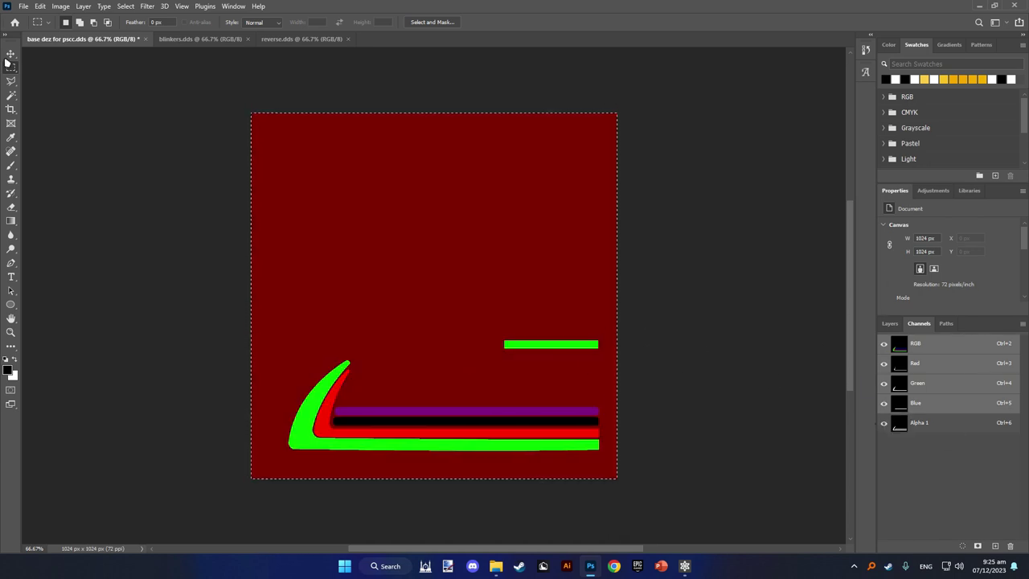
pyautogui.click(20, 7)
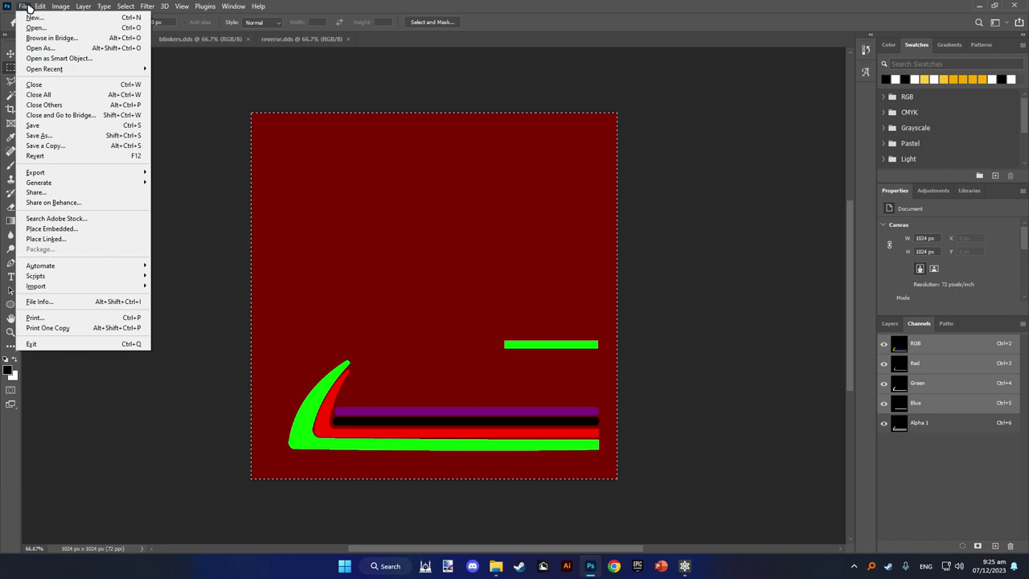
# - Save the texture as 'final agian' DDS with BC7 8bpp Fine (sRGB, DX11+) compression
pyautogui.click(56, 135)
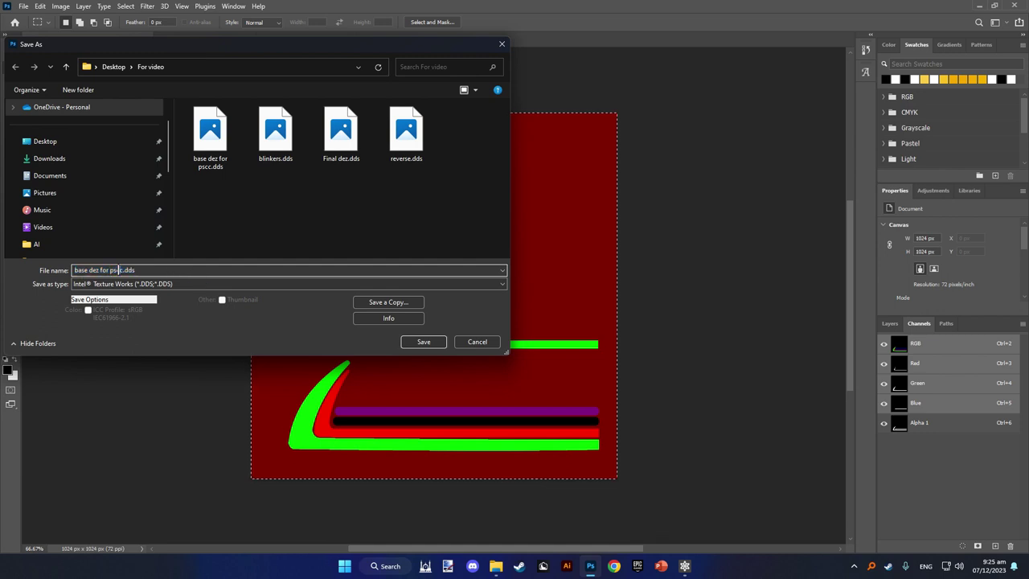
pyautogui.doubleClick(119, 270)
pyautogui.tripleClick(113, 270)
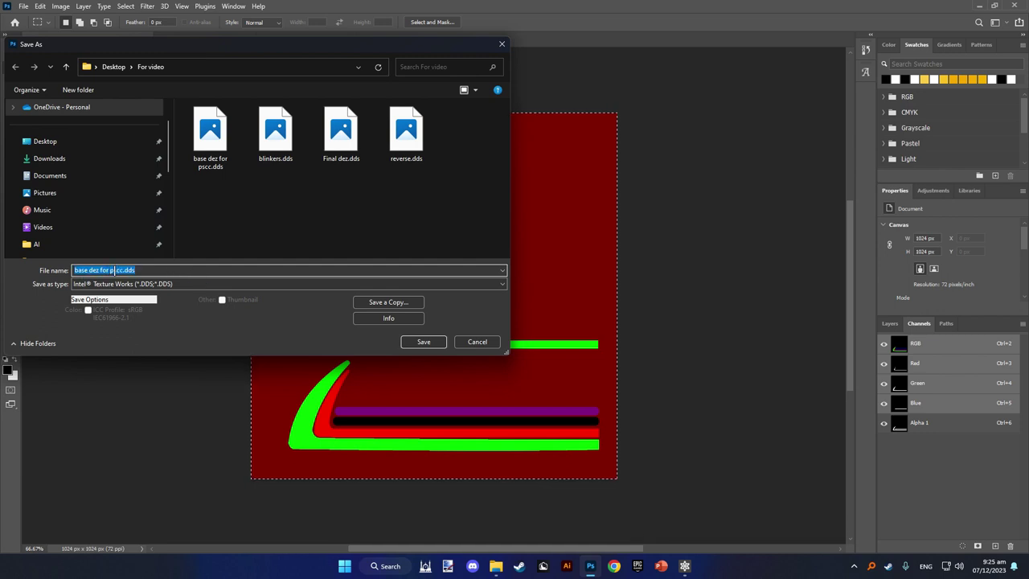
pyautogui.write('final')
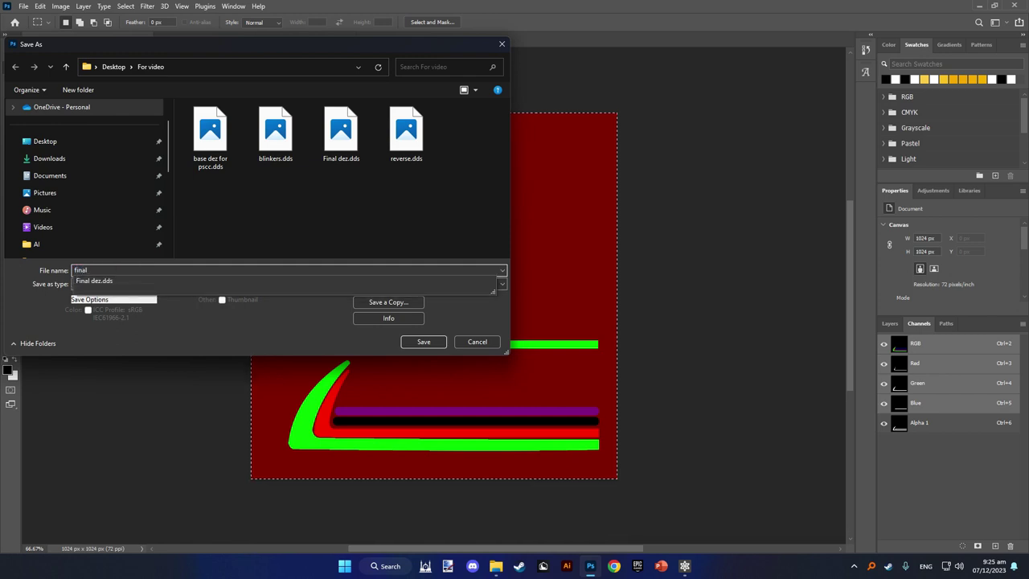
pyautogui.write(' agian')
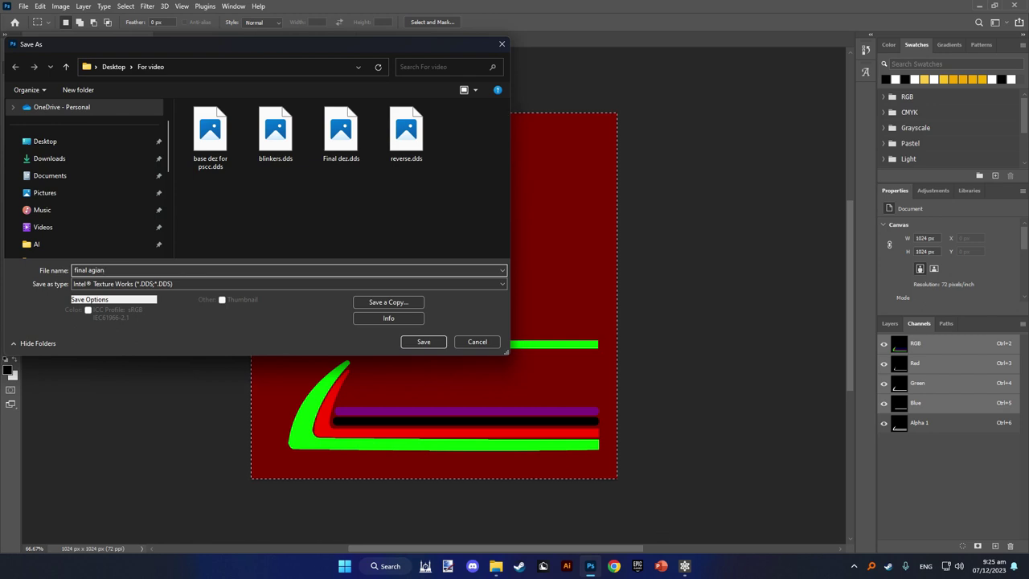
pyautogui.press('Return')
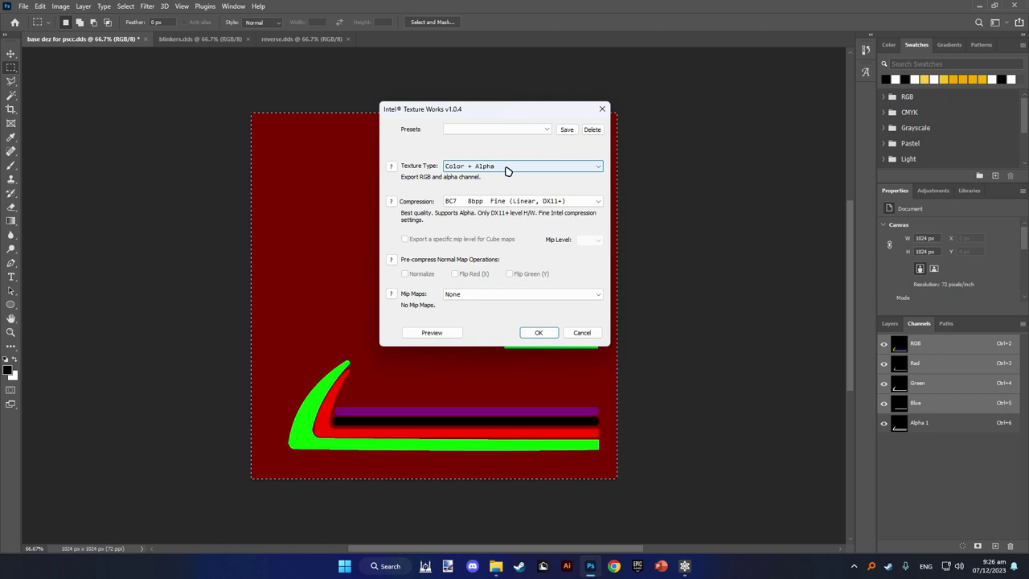
pyautogui.click(471, 201)
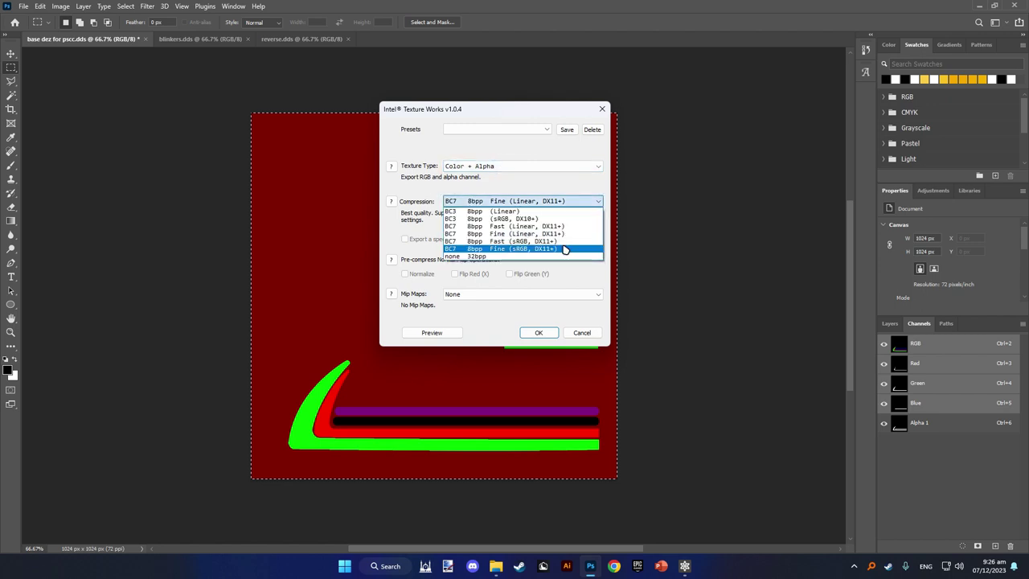
pyautogui.click(519, 250)
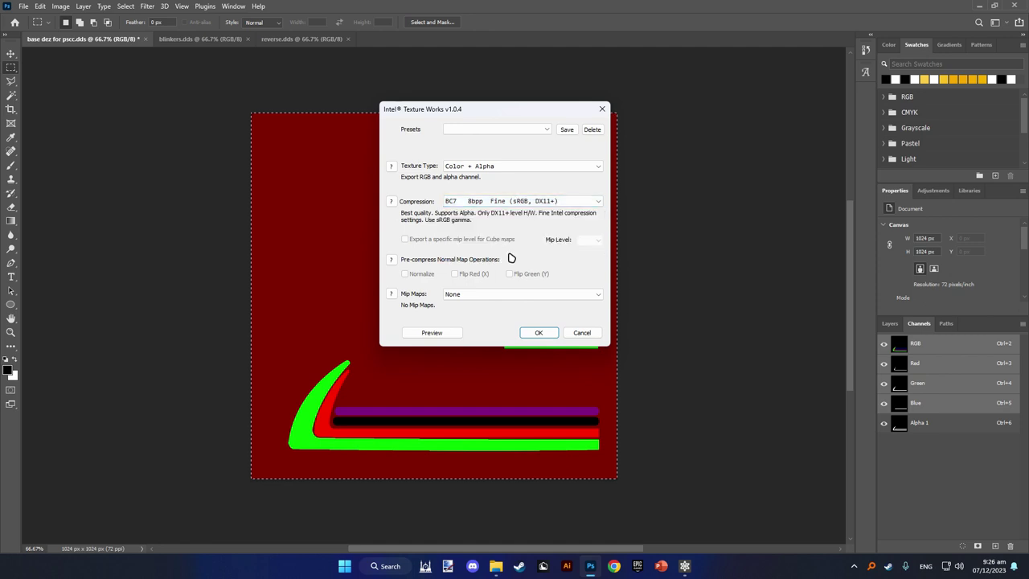
# - Confirm the DDS export, then import final agian.dds into Frosty Editor as the replacement texture
pyautogui.click(533, 332)
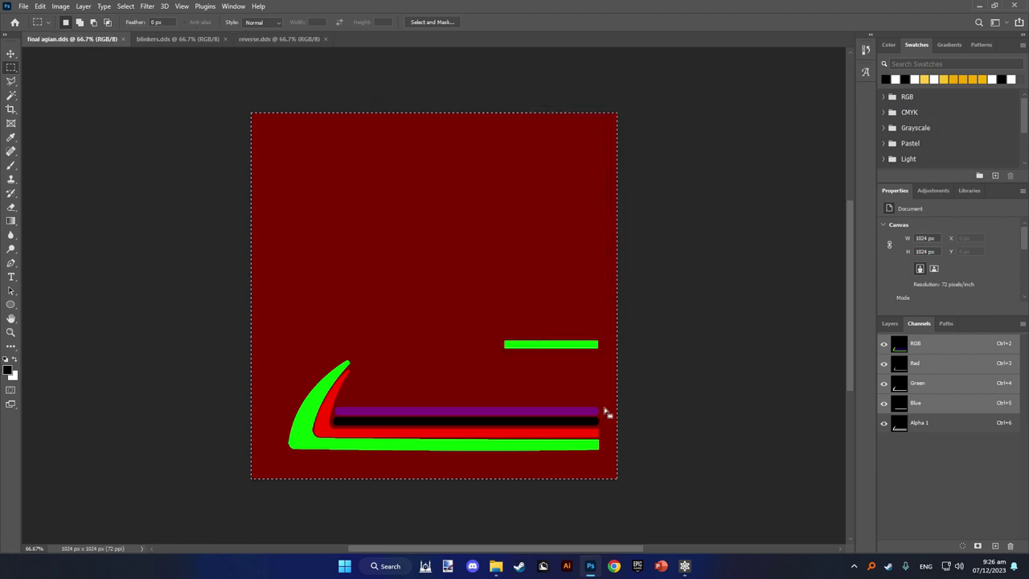
pyautogui.click(685, 566)
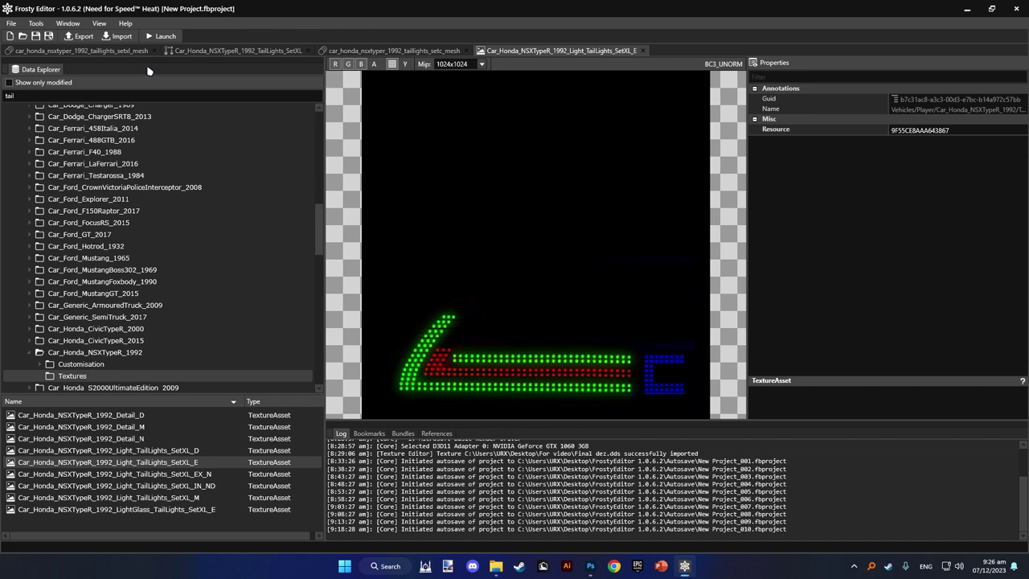
pyautogui.click(121, 37)
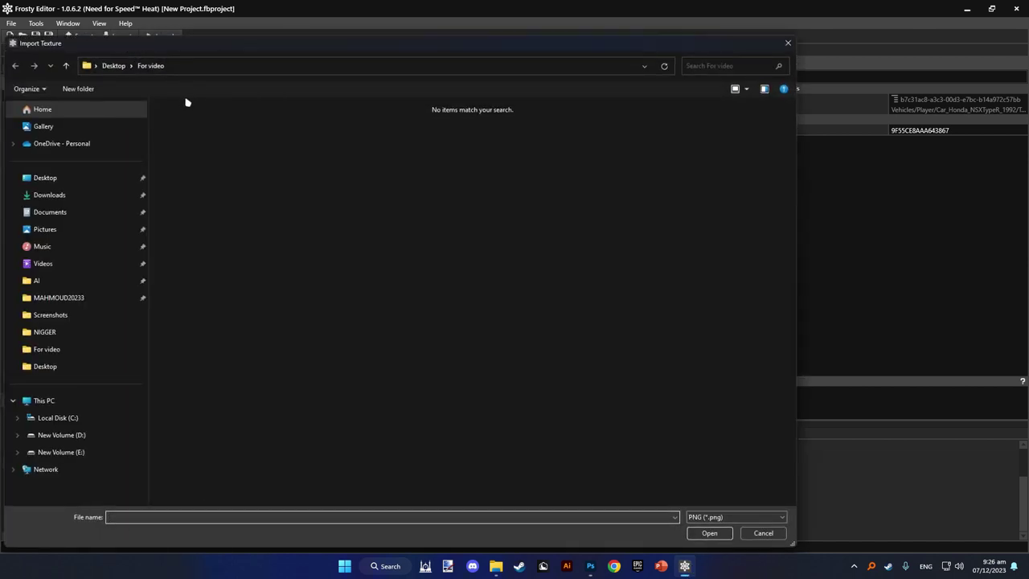
pyautogui.click(723, 517)
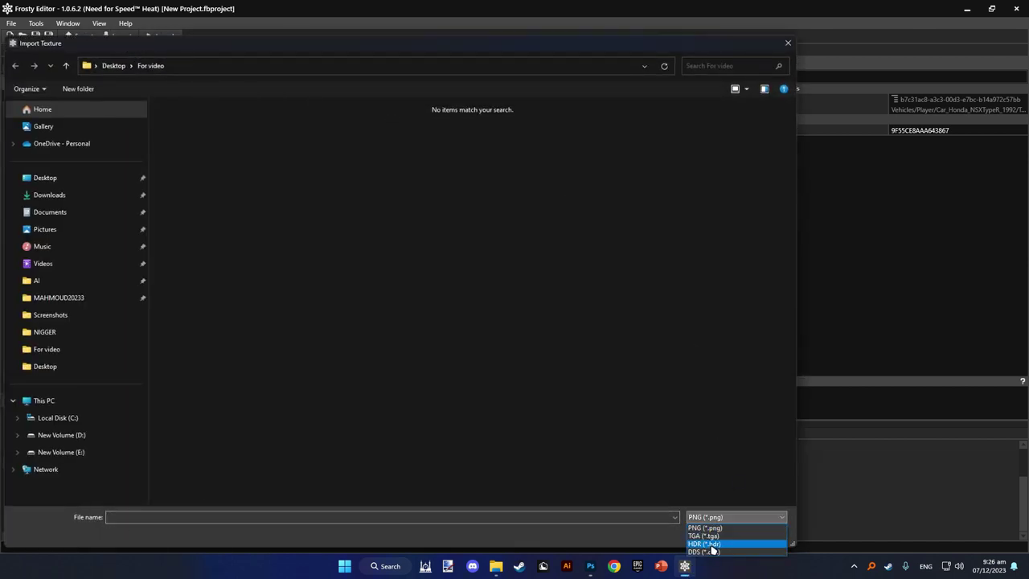
pyautogui.click(711, 544)
pyautogui.click(714, 517)
pyautogui.click(706, 534)
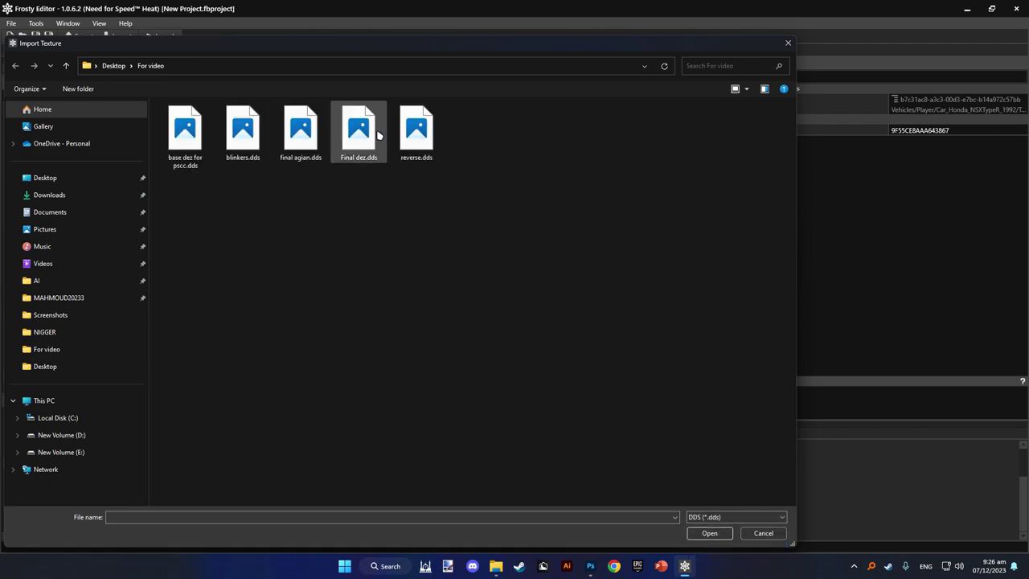
pyautogui.click(317, 138)
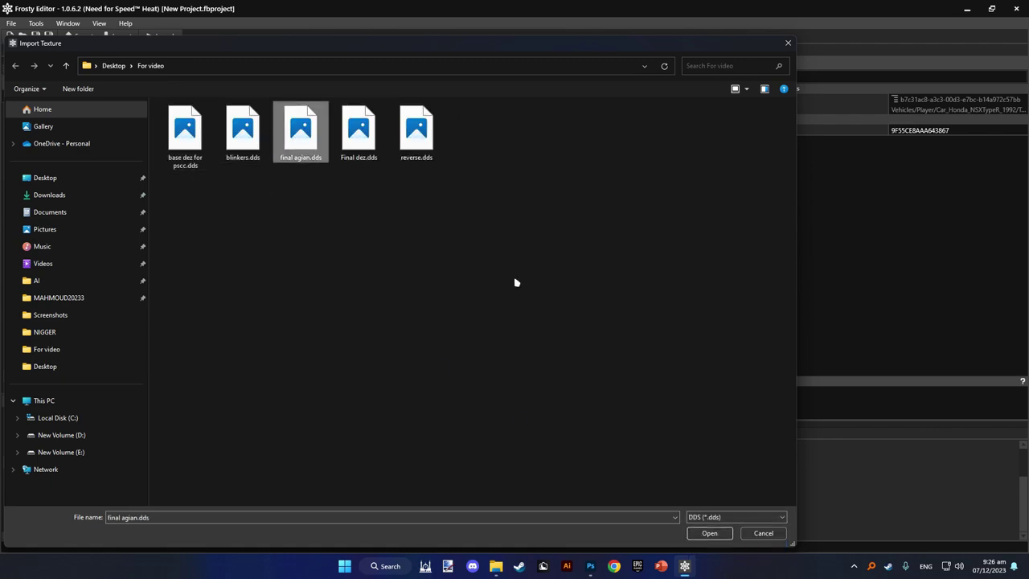
pyautogui.click(723, 534)
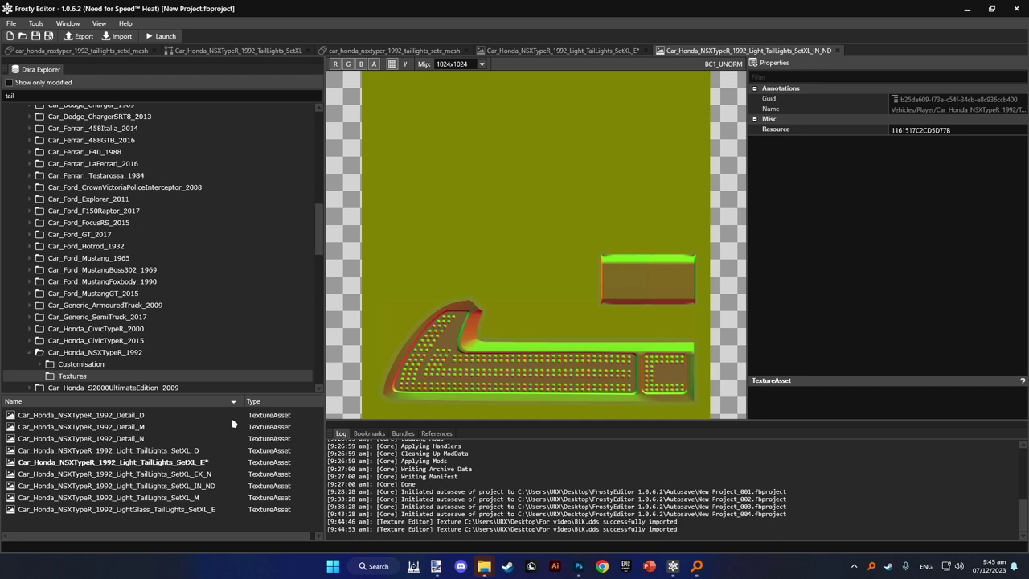
# - Open the SetXL_D, SetXL_EX_N, SetXL_IN_ND and LightGlass_TailLights_SetXL_E textures in separate tabs
pyautogui.doubleClick(213, 452)
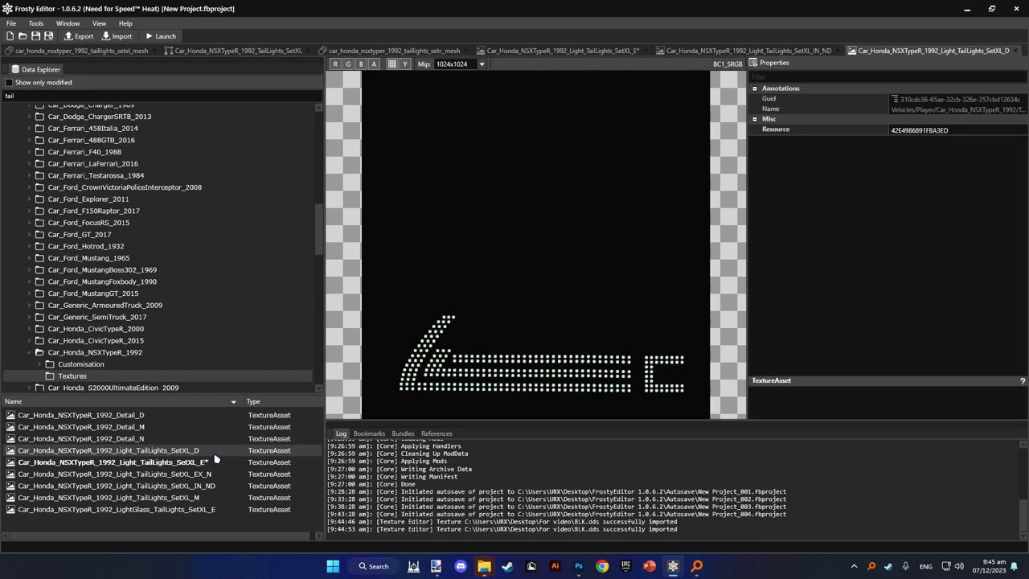
pyautogui.doubleClick(228, 477)
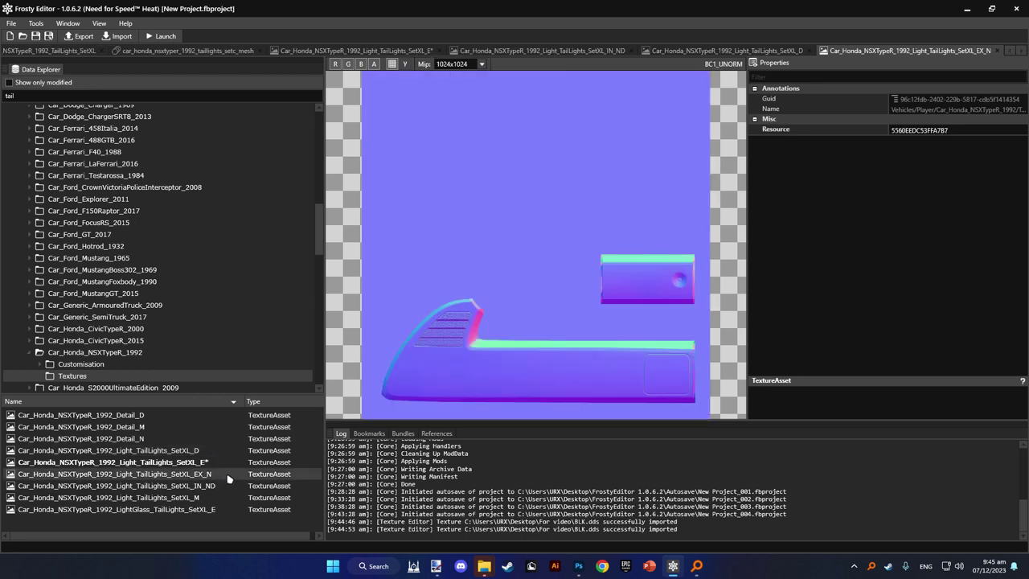
pyautogui.doubleClick(229, 485)
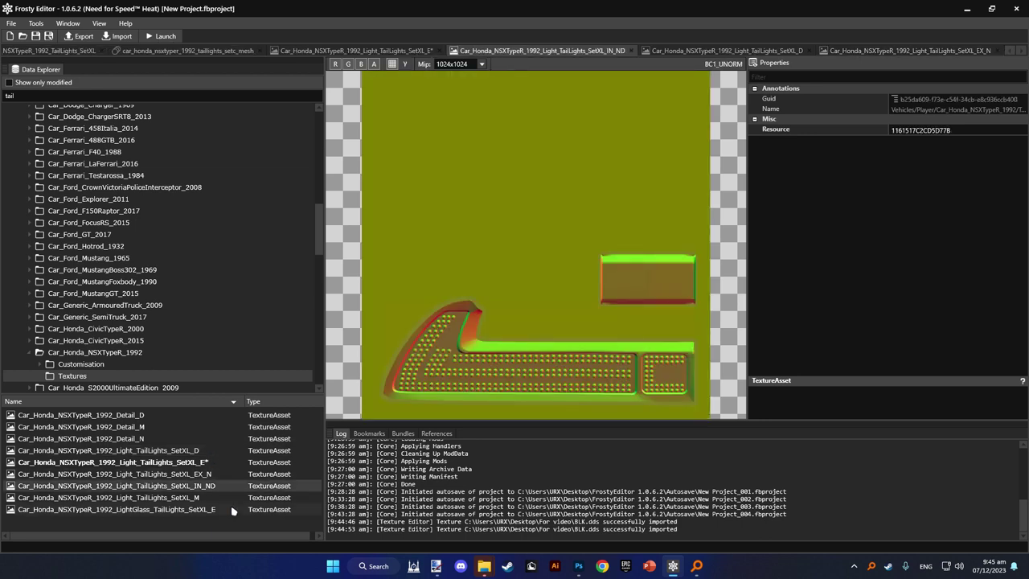
pyautogui.doubleClick(232, 511)
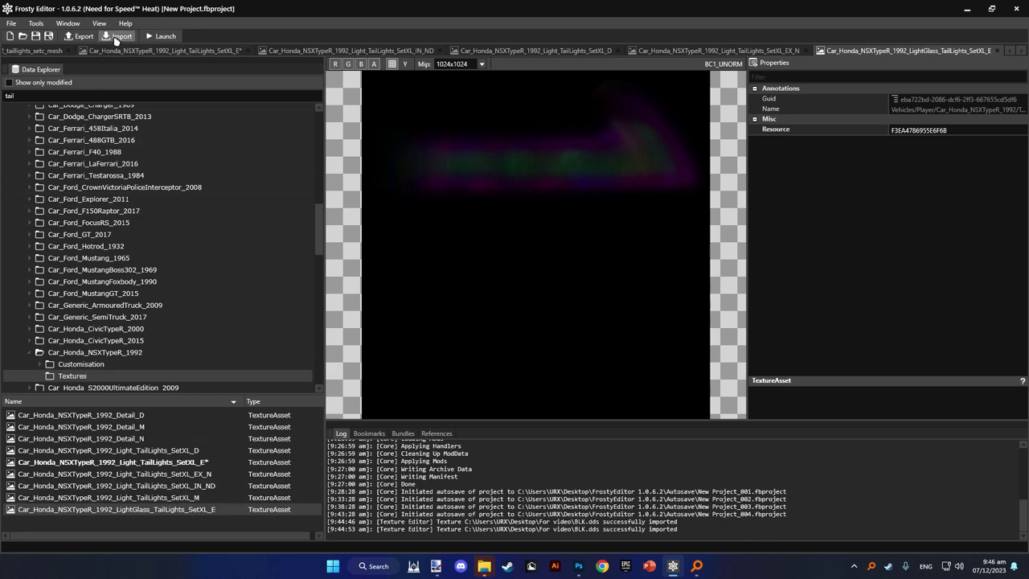
# - Import BLK.dds over the LightGlass SetXL_E taillight texture
pyautogui.click(117, 37)
pyautogui.click(707, 517)
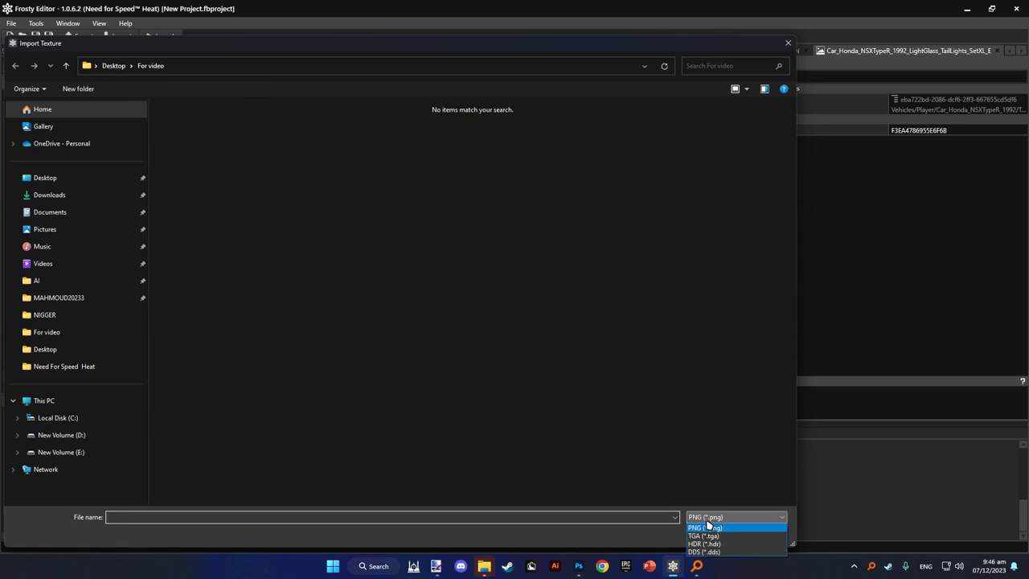
pyautogui.click(708, 526)
pyautogui.click(312, 148)
pyautogui.doubleClick(312, 148)
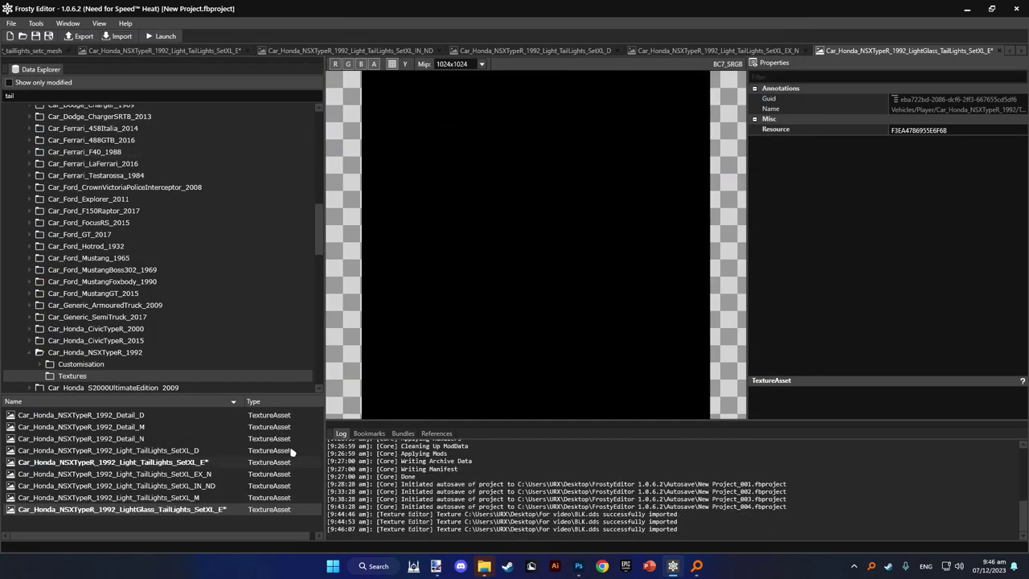
# - Replace the TailLights SetXL_M texture with BLK.dds
pyautogui.doubleClick(256, 496)
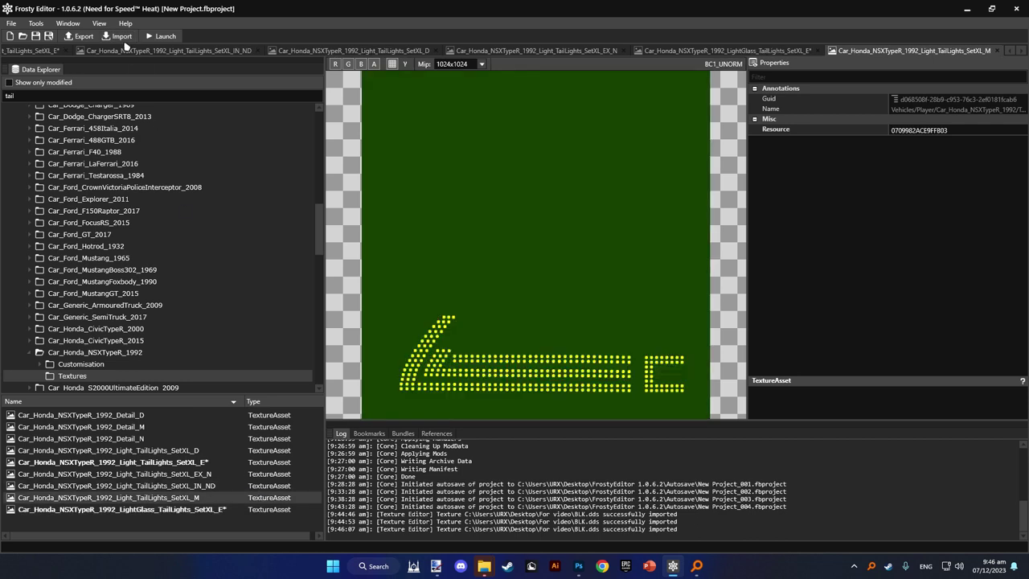
pyautogui.click(117, 36)
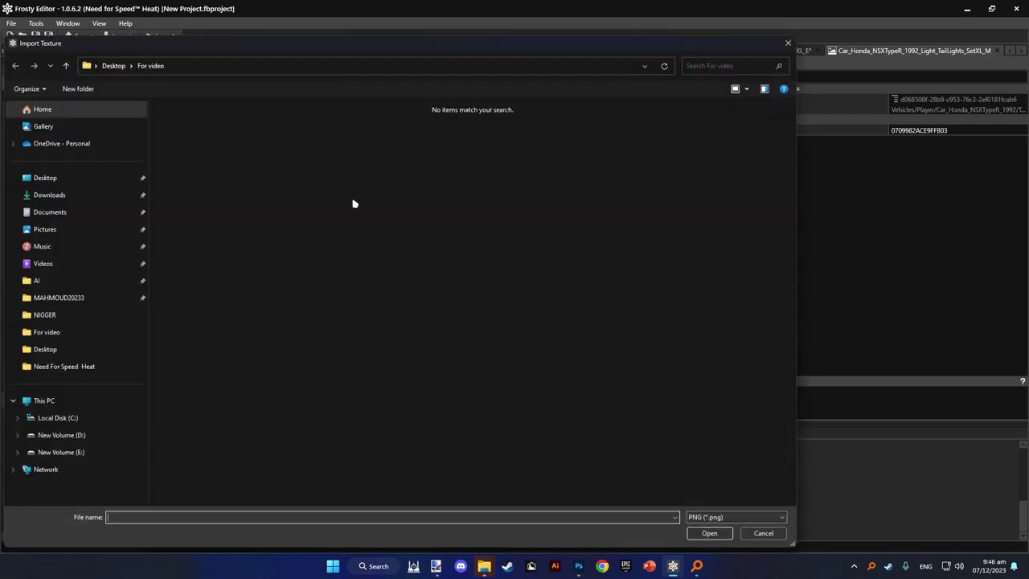
pyautogui.click(726, 519)
pyautogui.click(723, 545)
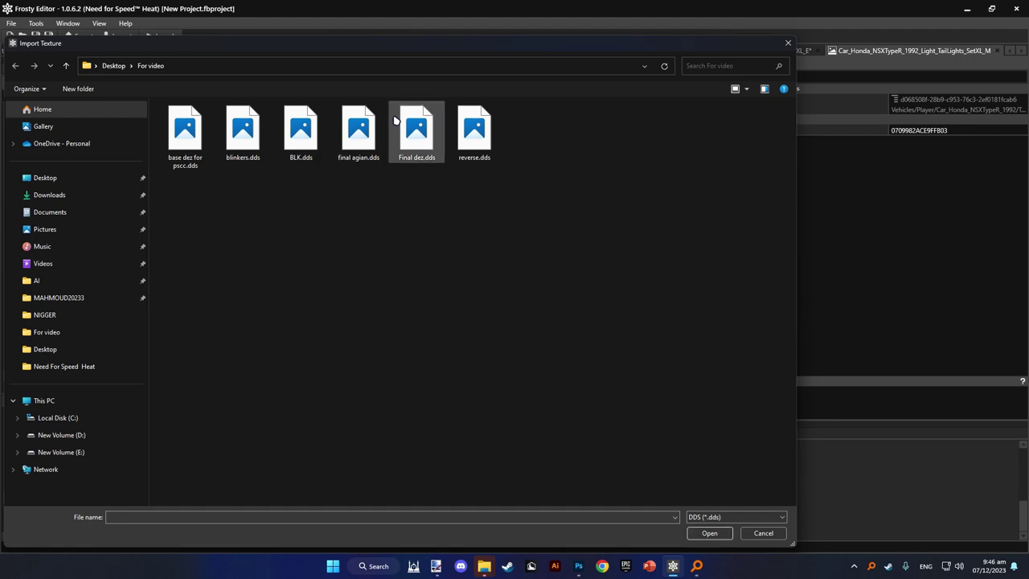
pyautogui.doubleClick(303, 134)
# - Replace the TailLights SetXL_IN_ND texture with BLK.dds
pyautogui.doubleClick(254, 485)
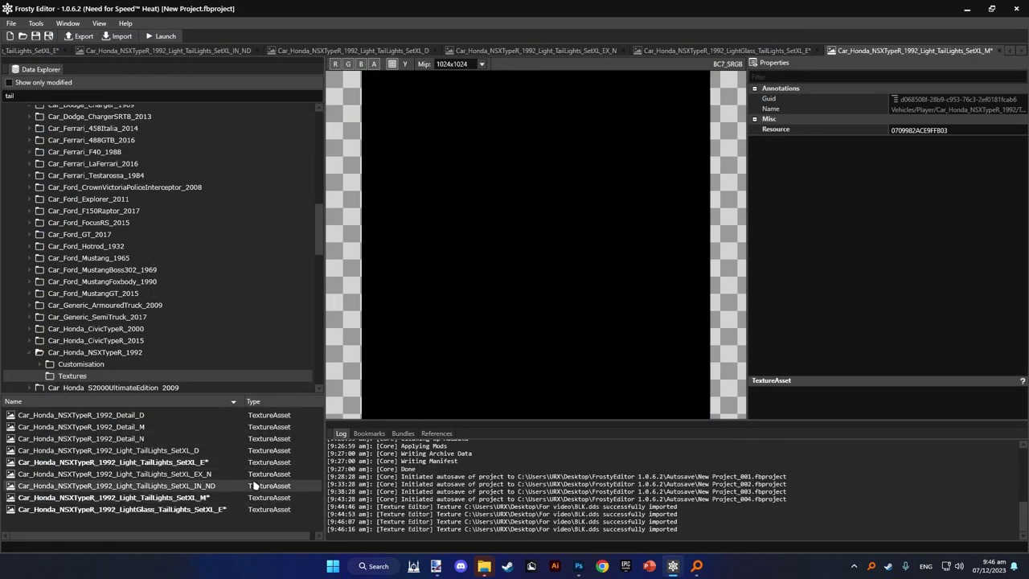
pyautogui.click(121, 36)
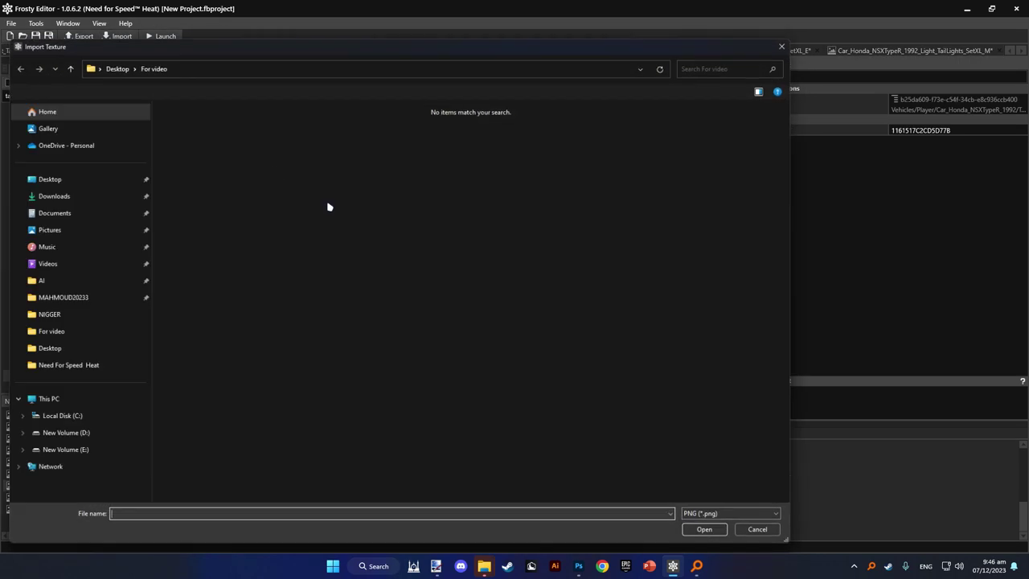
pyautogui.click(736, 518)
pyautogui.click(721, 549)
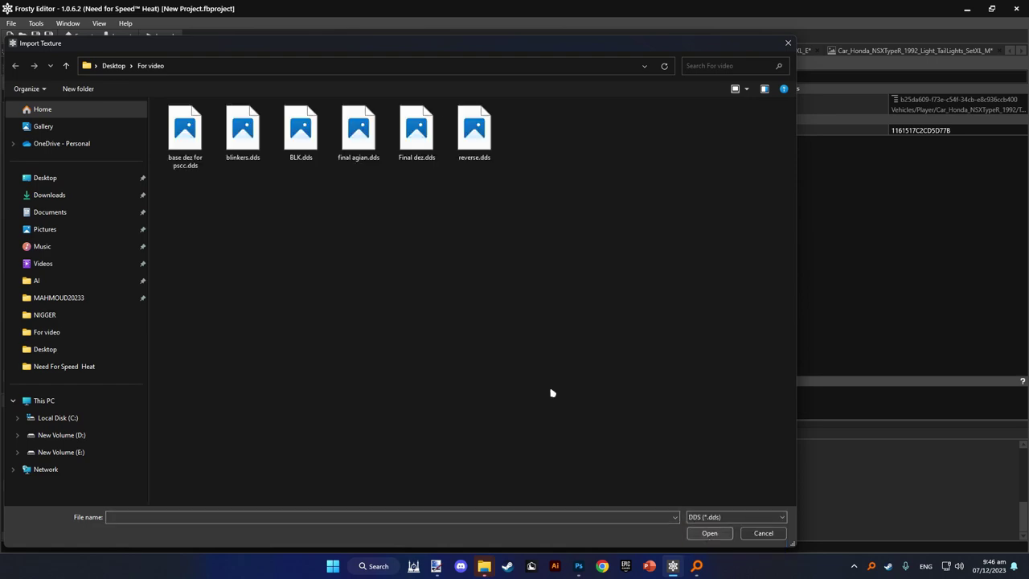
pyautogui.doubleClick(284, 139)
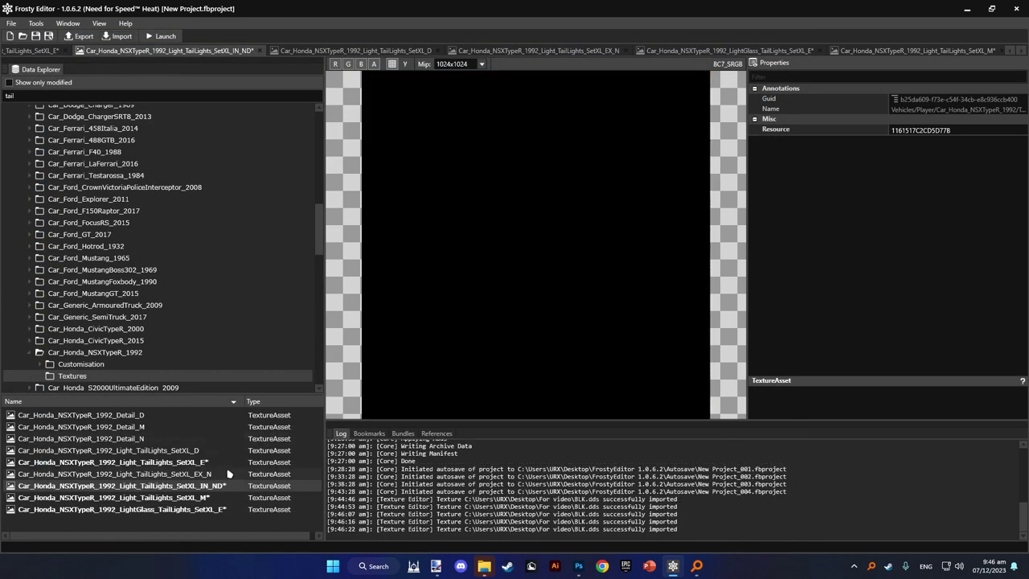
# - Replace the TailLights SetXL_EX_N texture with BLK.dds
pyautogui.doubleClick(229, 474)
pyautogui.click(121, 36)
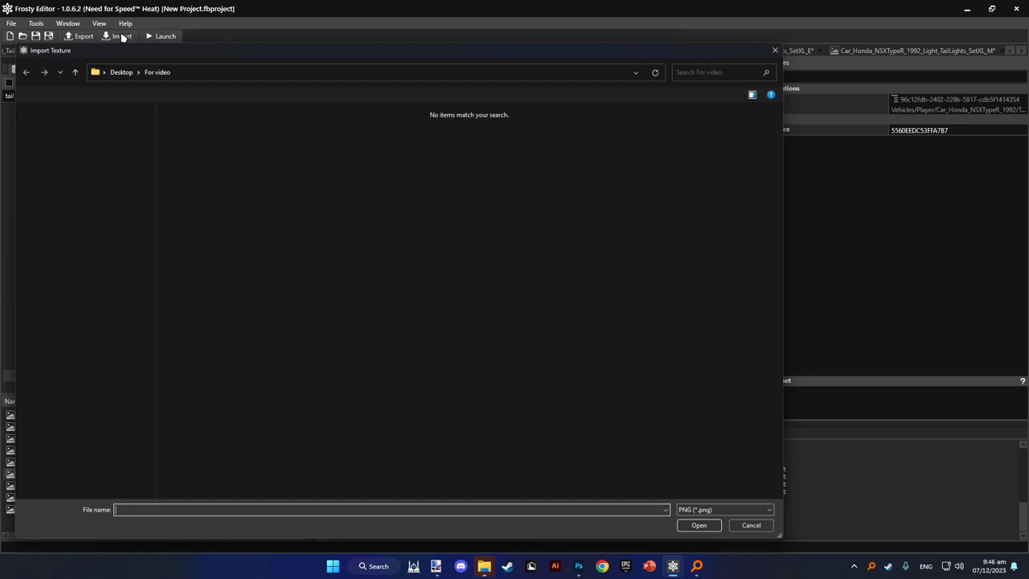
pyautogui.click(734, 517)
pyautogui.click(718, 554)
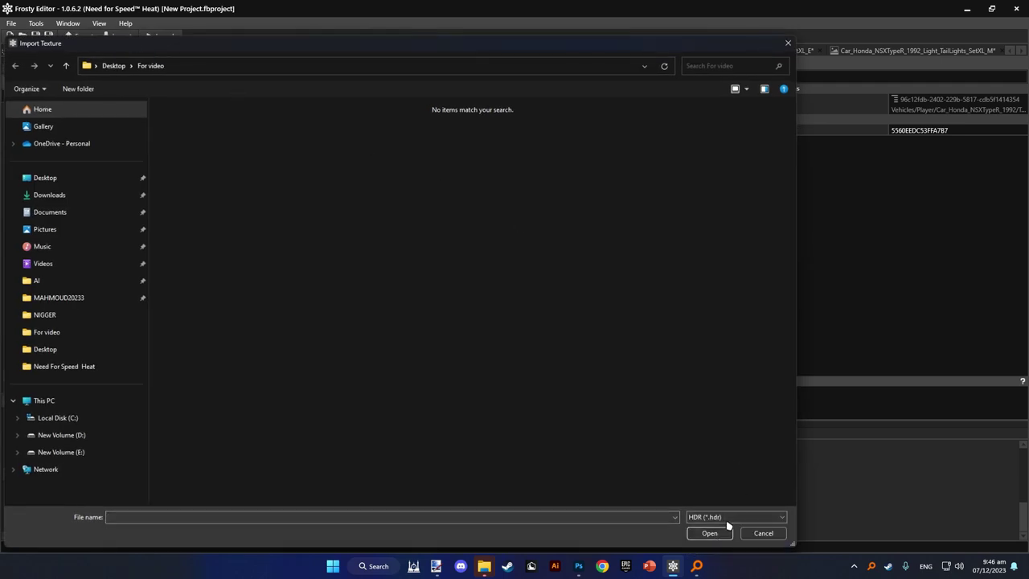
pyautogui.click(735, 516)
pyautogui.click(707, 552)
pyautogui.click(290, 135)
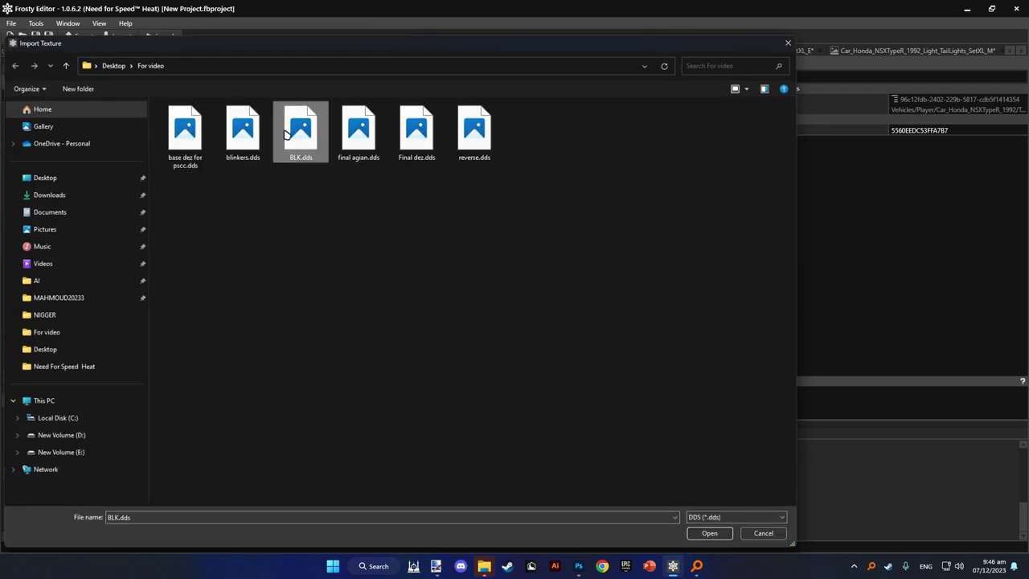
pyautogui.press('Return')
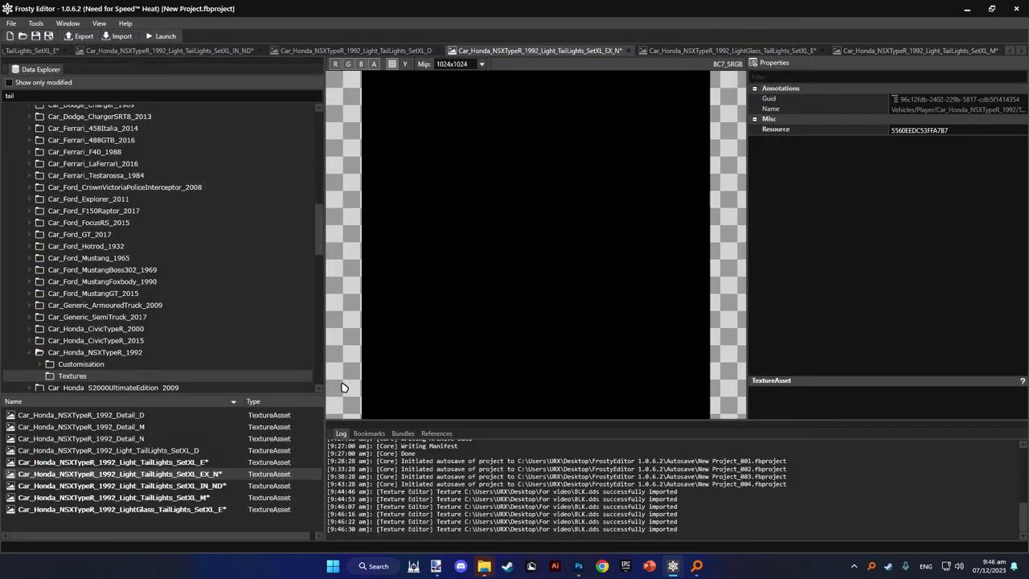
# - Replace the TailLights SetXL_D texture with BLK.dds, then bring SetXL_E back up
pyautogui.doubleClick(221, 451)
pyautogui.click(119, 36)
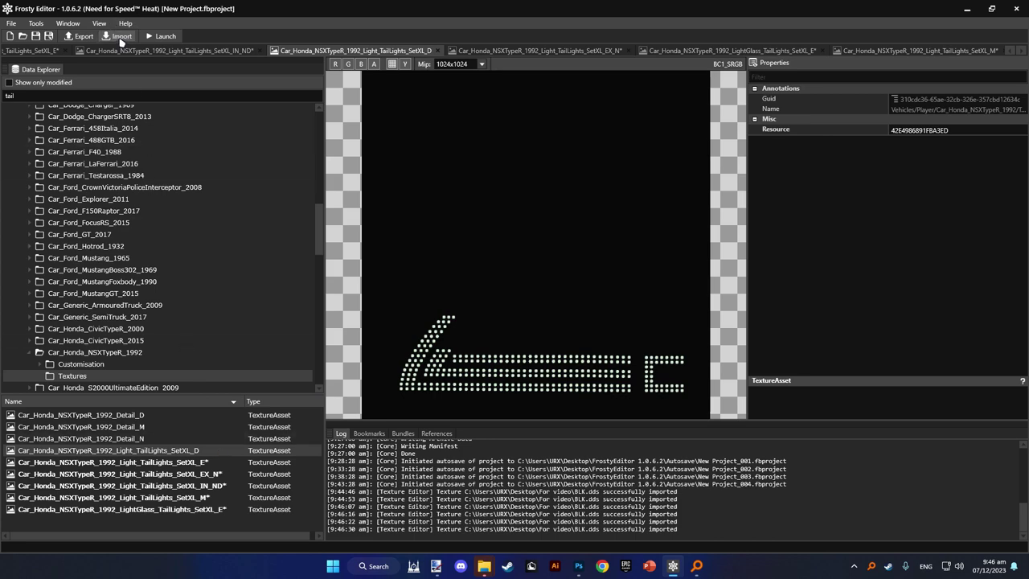
pyautogui.click(701, 518)
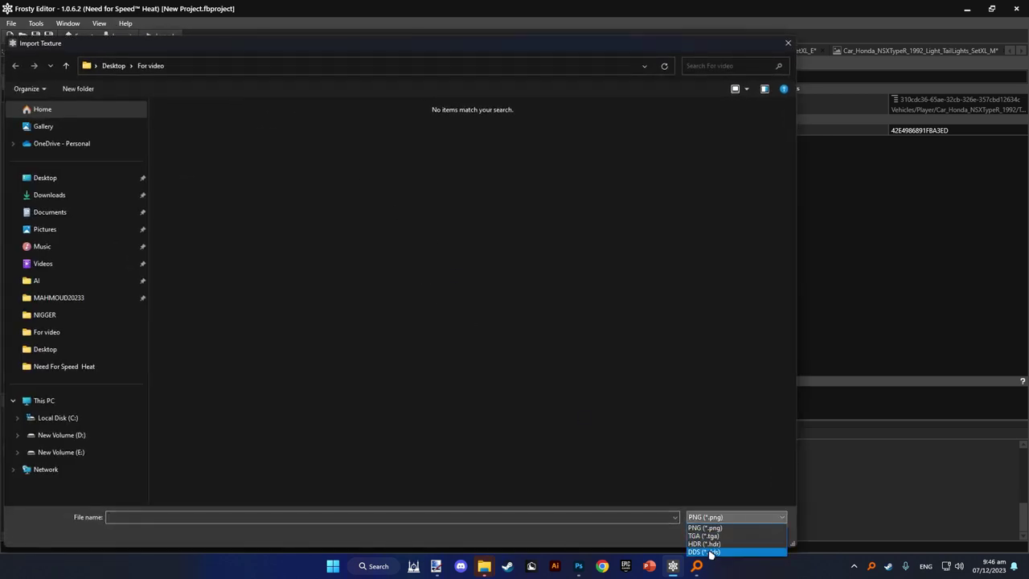
pyautogui.click(713, 551)
pyautogui.click(295, 145)
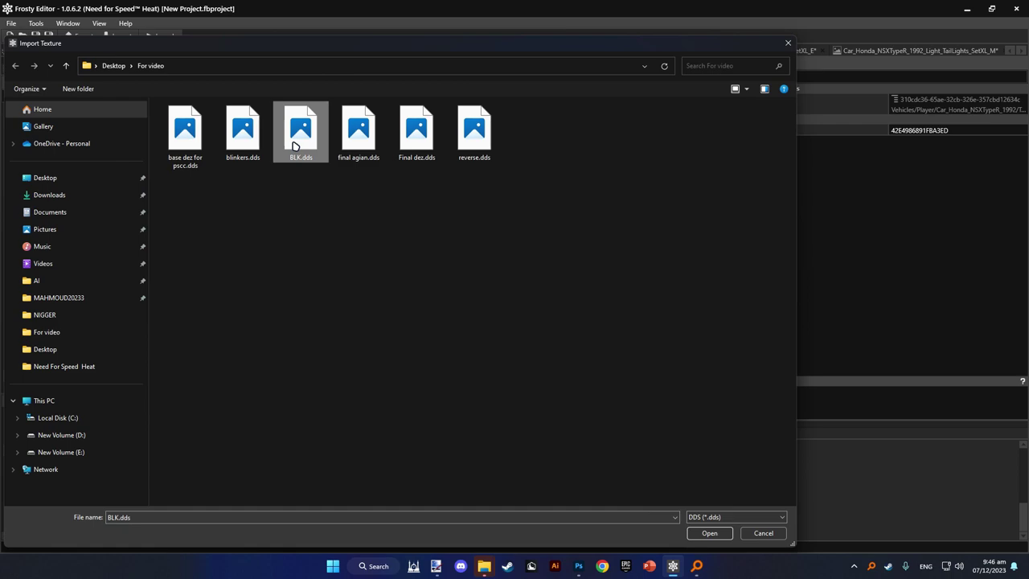
pyautogui.doubleClick(294, 146)
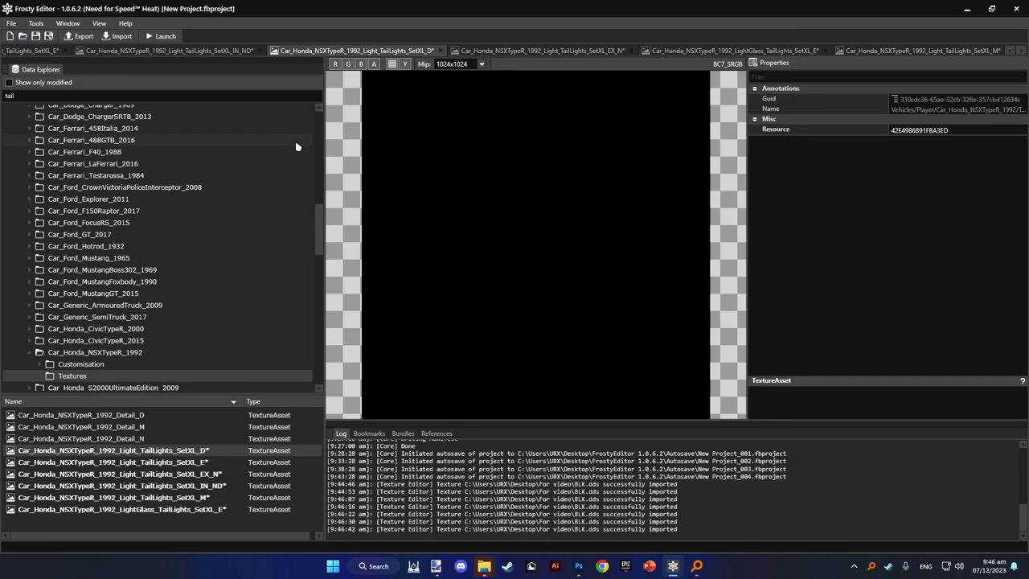
pyautogui.doubleClick(216, 463)
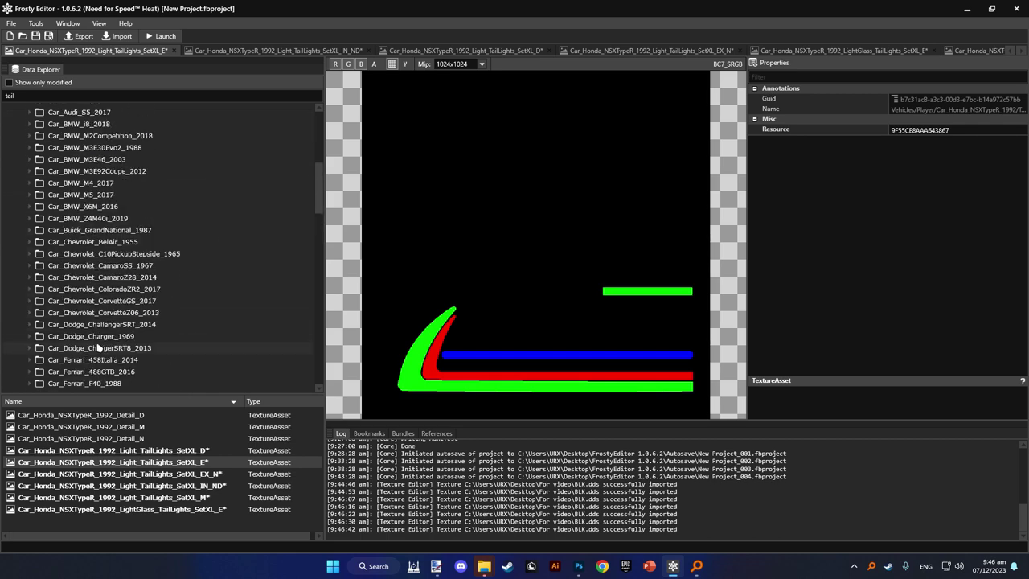
# - Under Car_Honda_NSXTypeR_1992 Customisation, open car_honda_nsxtyper_1992_taillights_setxl_mesh in the 3D preview
pyautogui.scroll(10, 102, 348)
pyautogui.scroll(2, 103, 351)
pyautogui.scroll(-9, 120, 298)
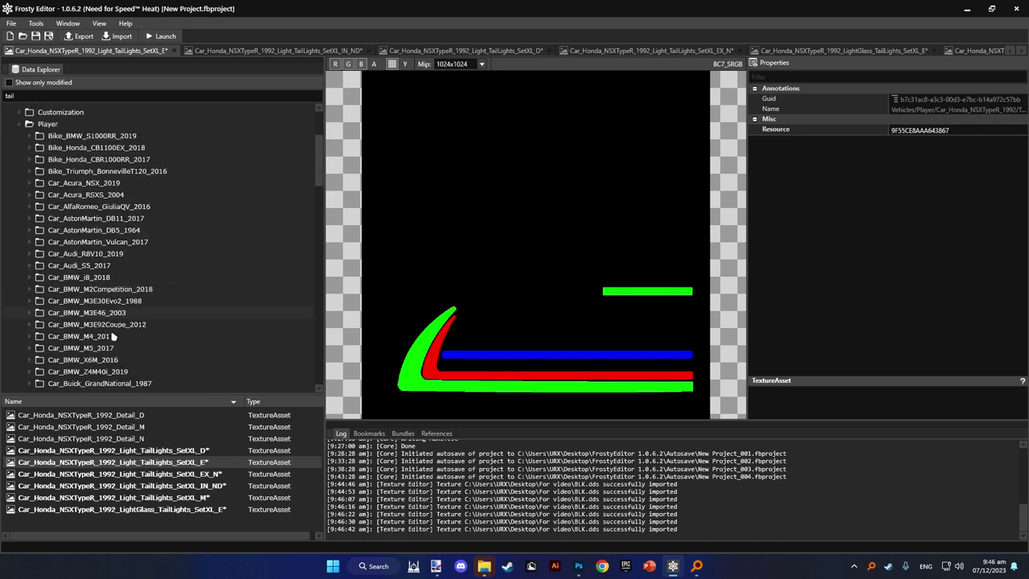
pyautogui.scroll(-7, 227, 281)
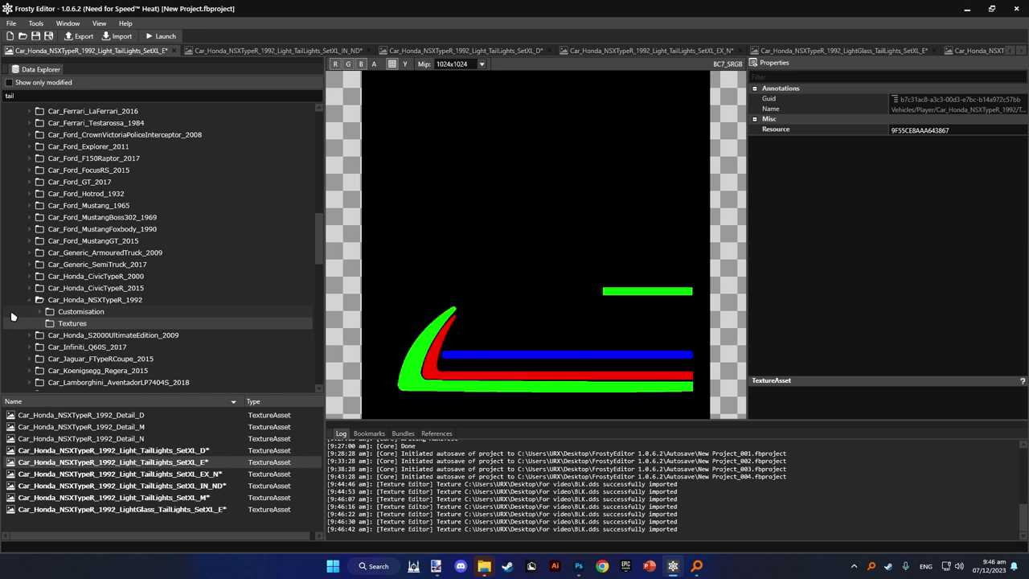
pyautogui.click(81, 311)
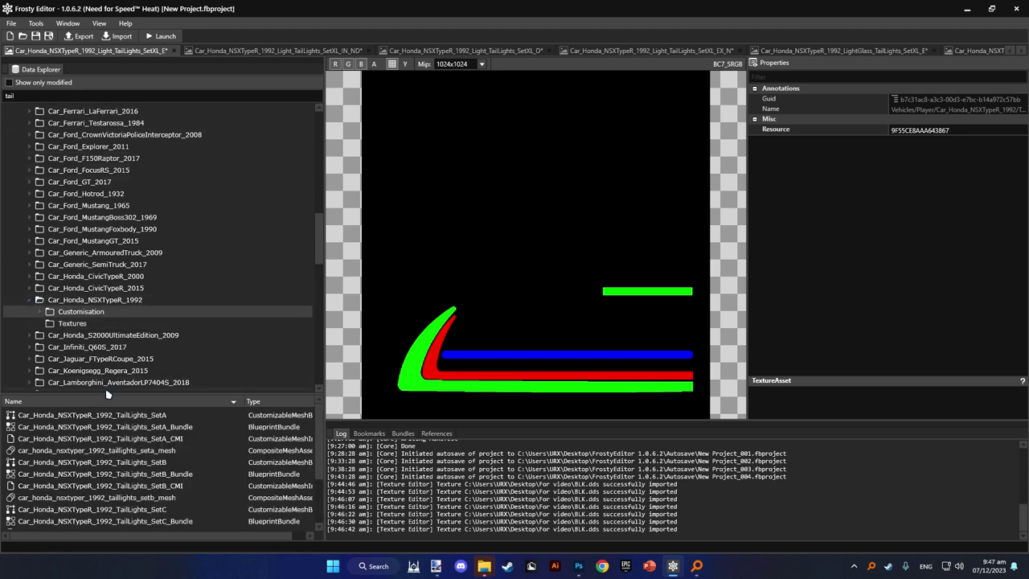
pyautogui.moveTo(105, 399); pyautogui.dragTo(170, 221)
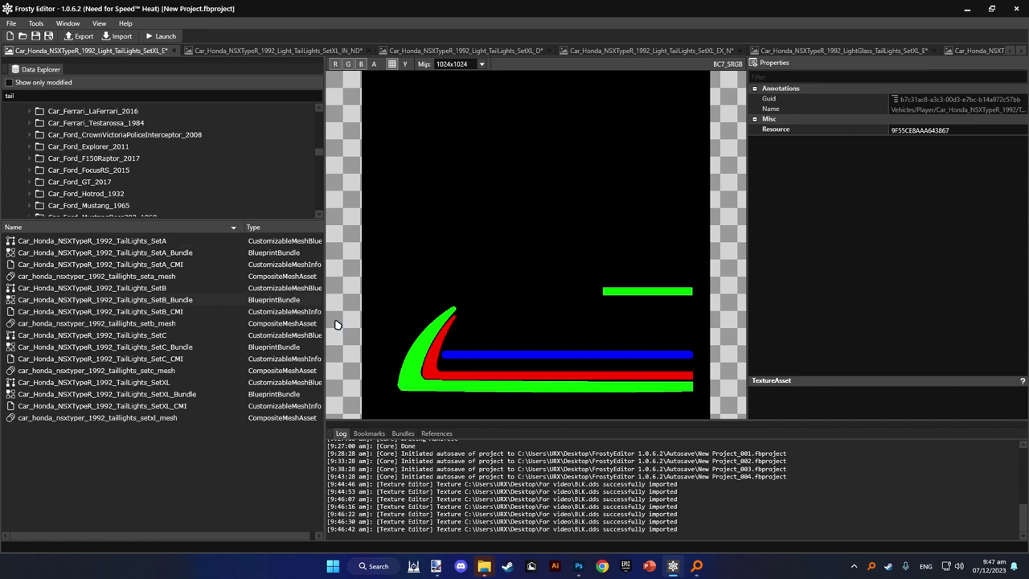
pyautogui.doubleClick(177, 418)
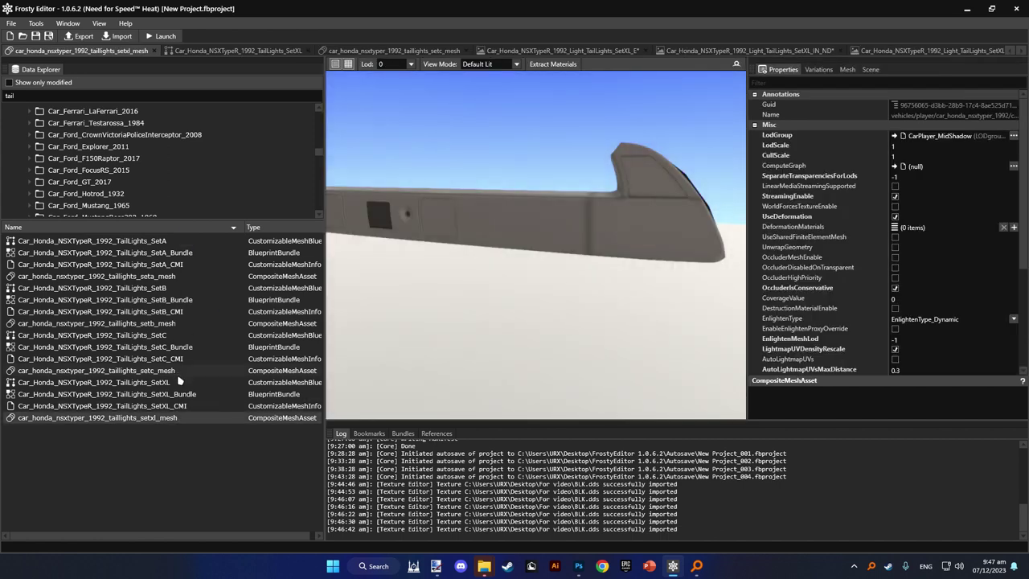
# - Open taillights_setc_mesh, filter by 'materials', and expand Materials [1] down to the RedGlass parameter
pyautogui.doubleClick(179, 372)
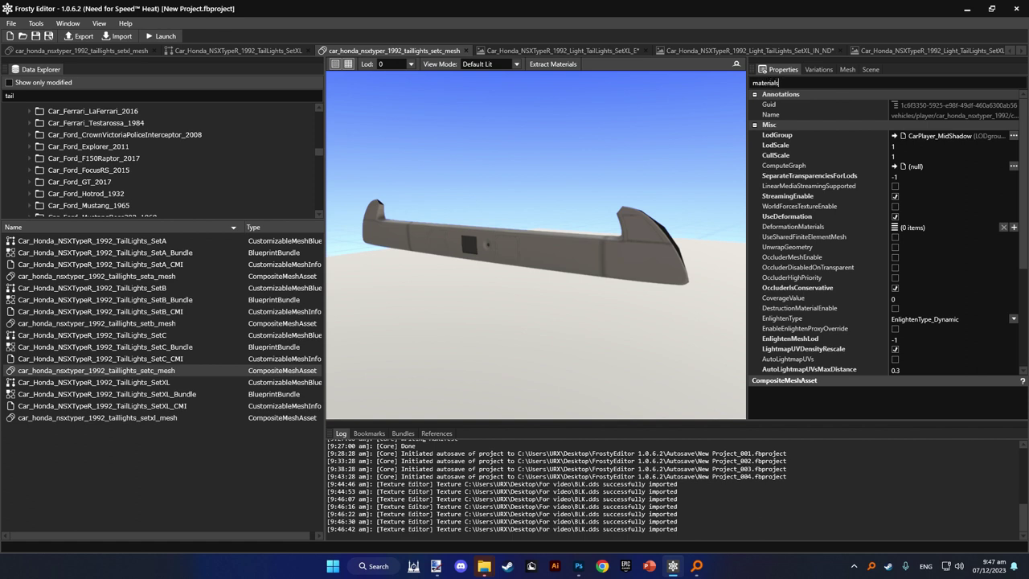
pyautogui.press('Return')
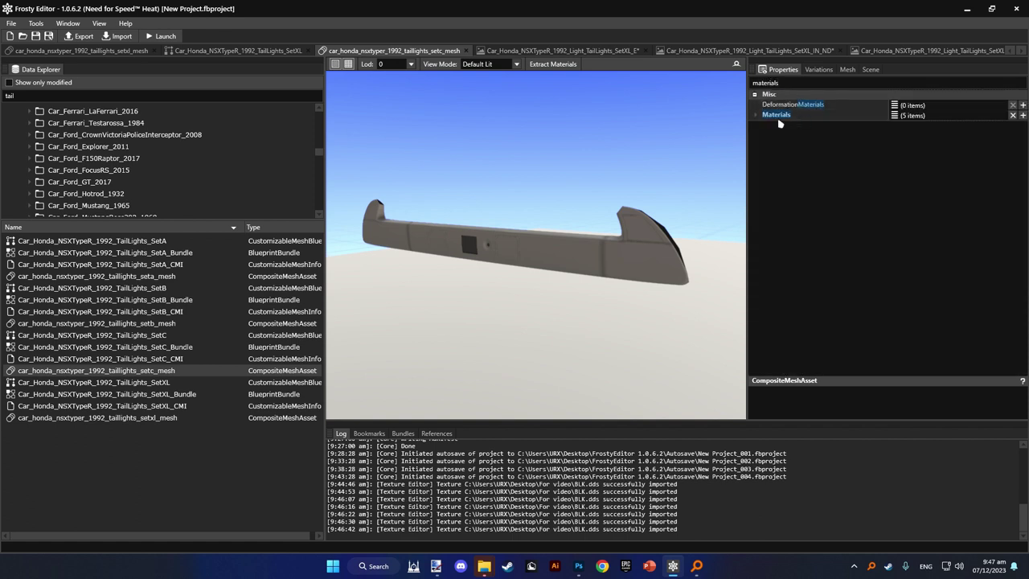
pyautogui.click(759, 116)
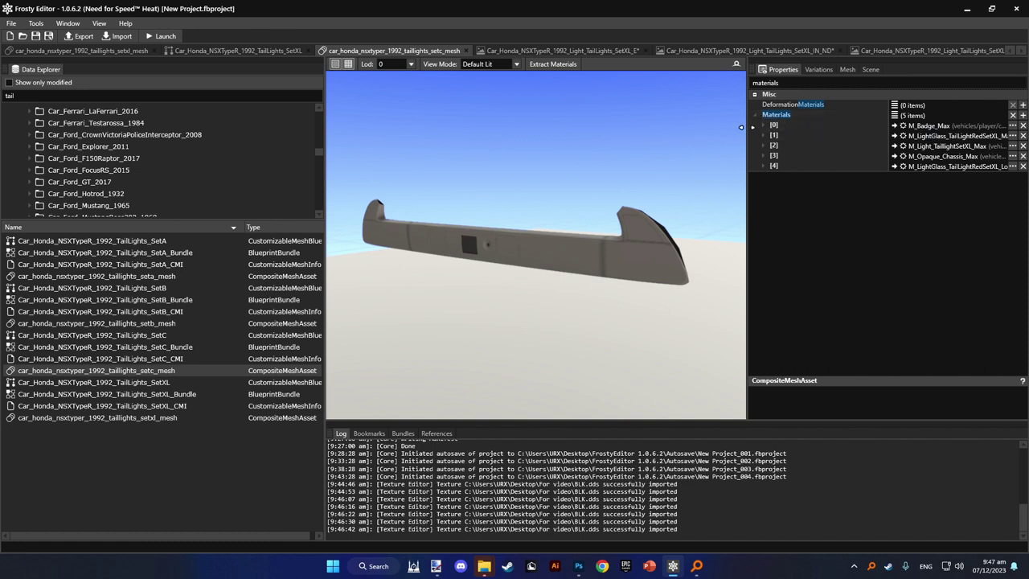
pyautogui.moveTo(748, 132); pyautogui.dragTo(658, 143)
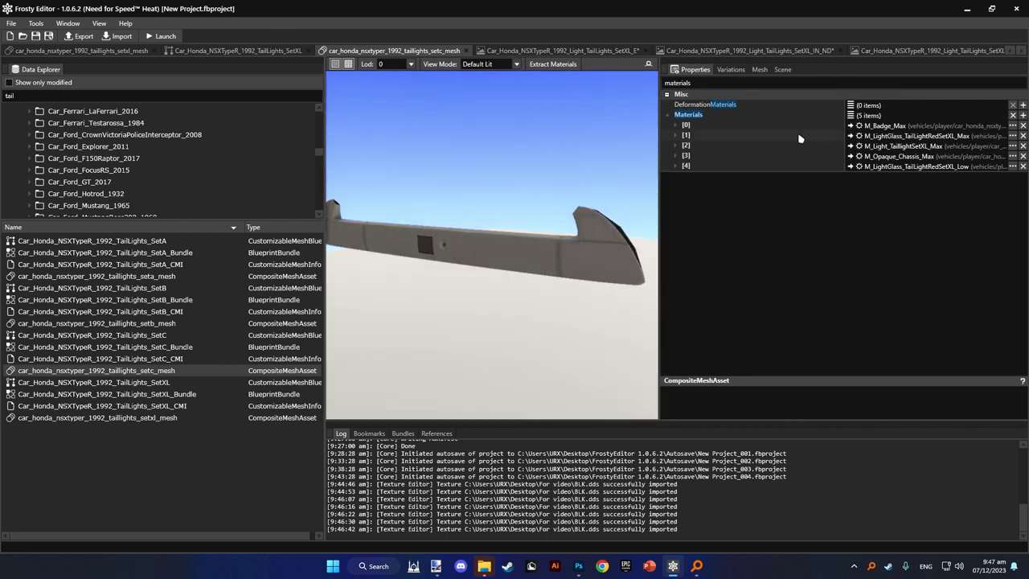
pyautogui.click(676, 136)
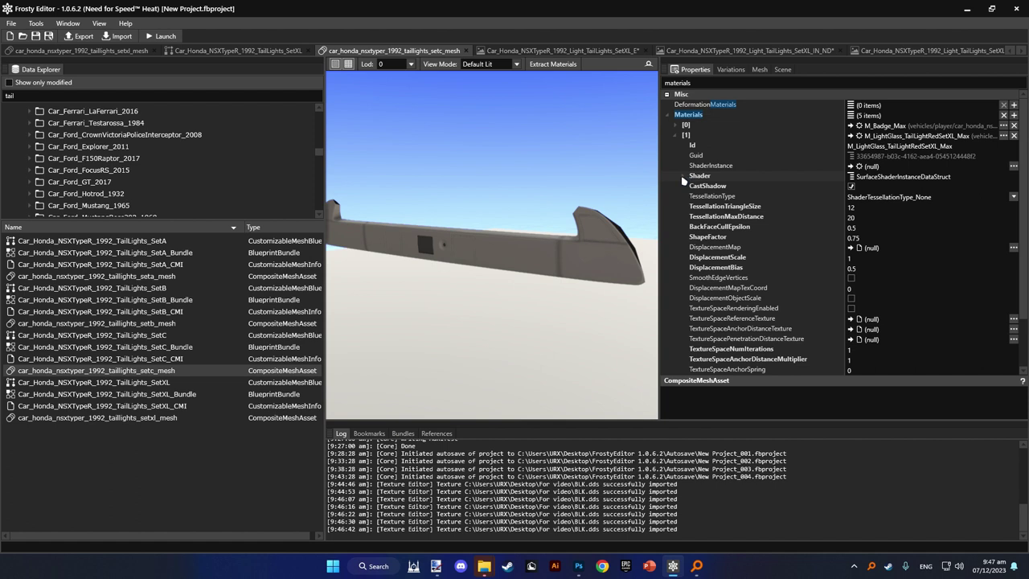
pyautogui.click(682, 176)
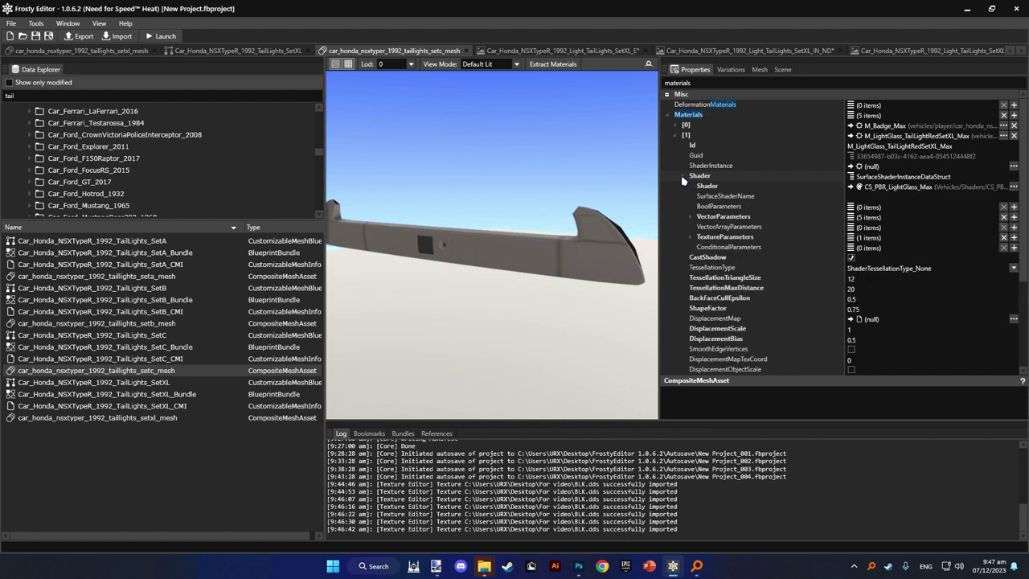
pyautogui.click(691, 218)
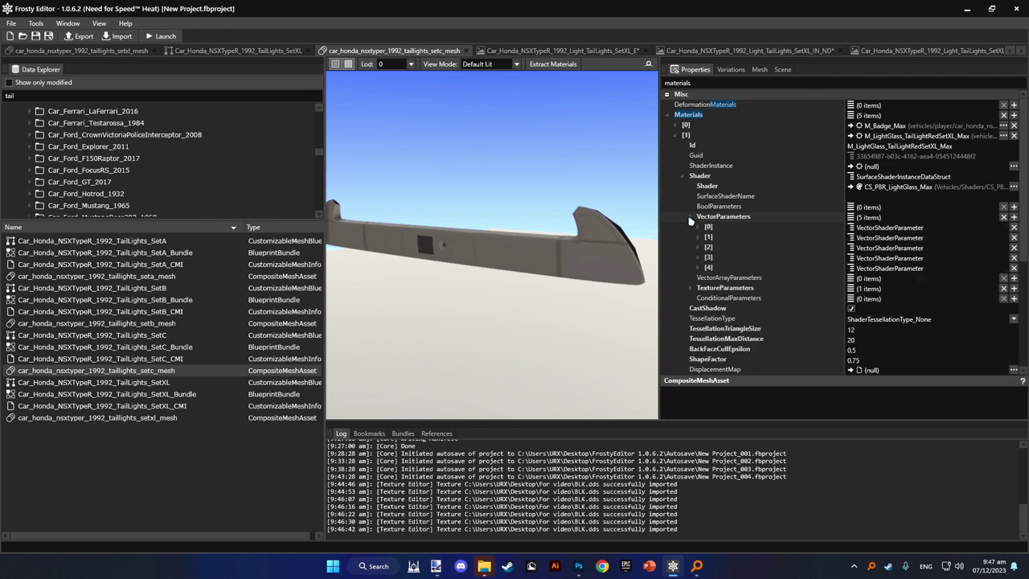
pyautogui.click(698, 228)
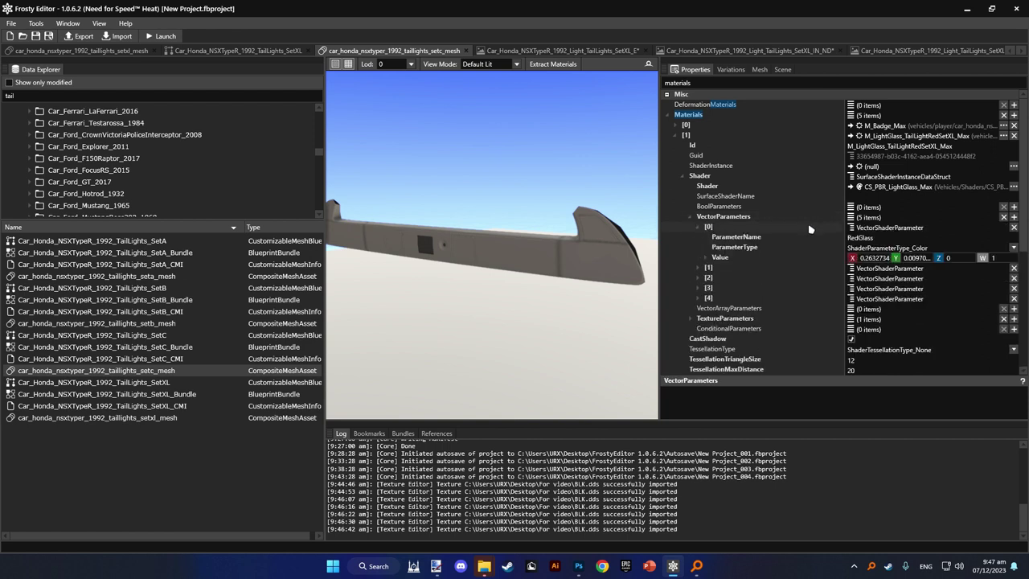
# - Set the RedGlass colour's X, Y and Z to 1
pyautogui.write('1')
pyautogui.press('Tab')
pyautogui.write('1')
pyautogui.press('Tab')
pyautogui.write('1')
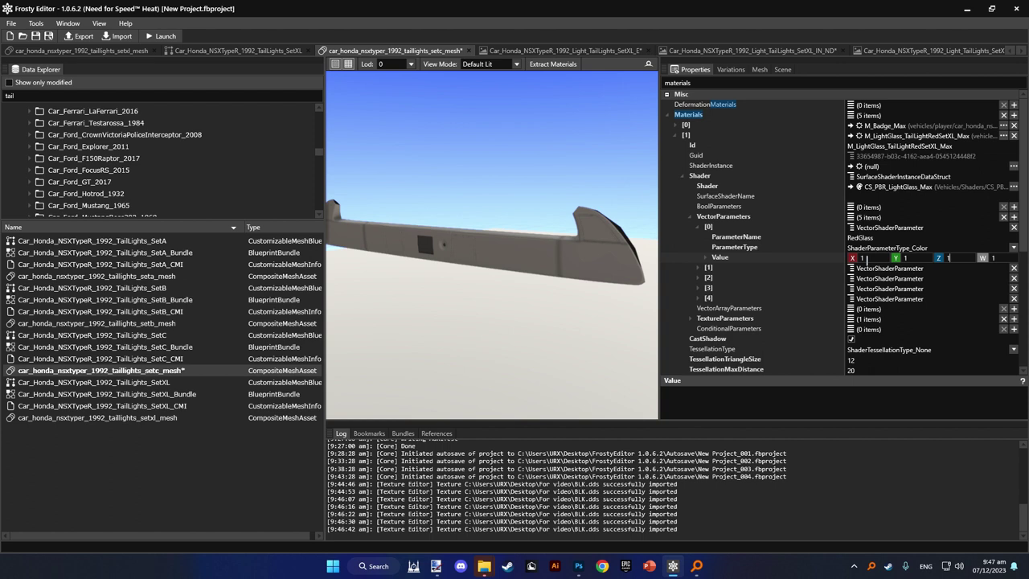
# - Set the HeadLightColor parameter's X, Y and Z to 1
pyautogui.click(698, 268)
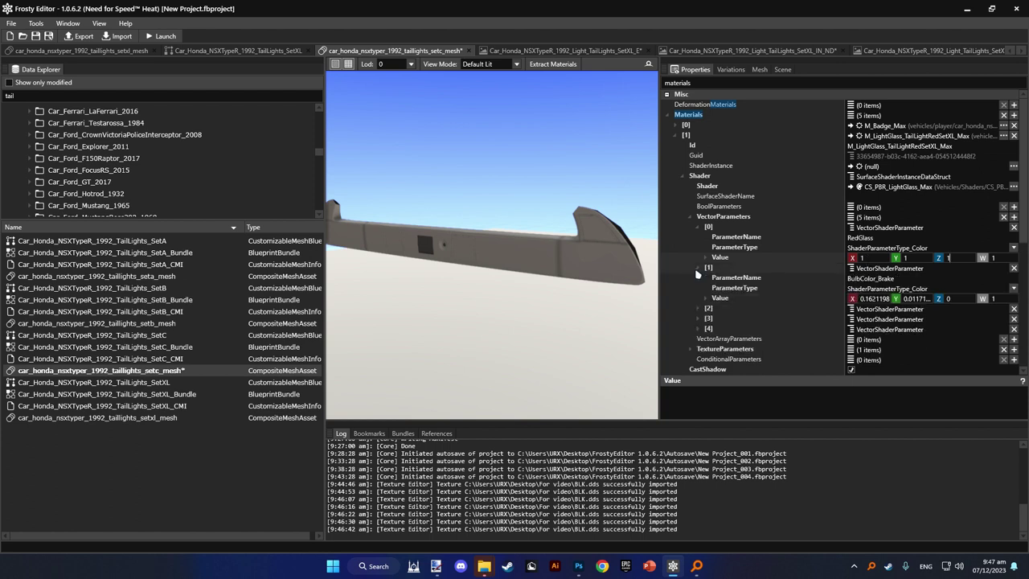
pyautogui.click(698, 270)
pyautogui.click(700, 288)
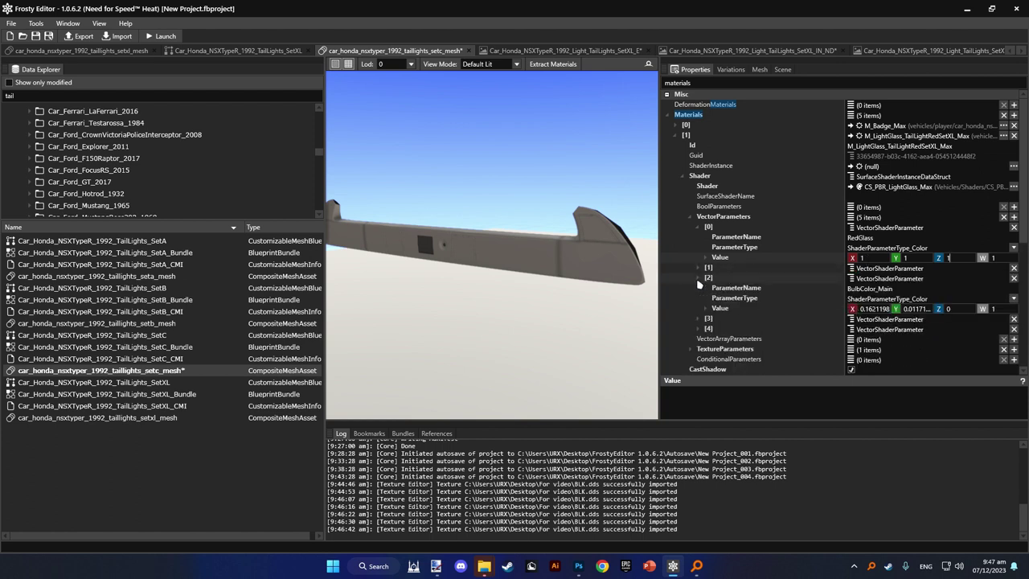
pyautogui.click(699, 288)
pyautogui.click(700, 289)
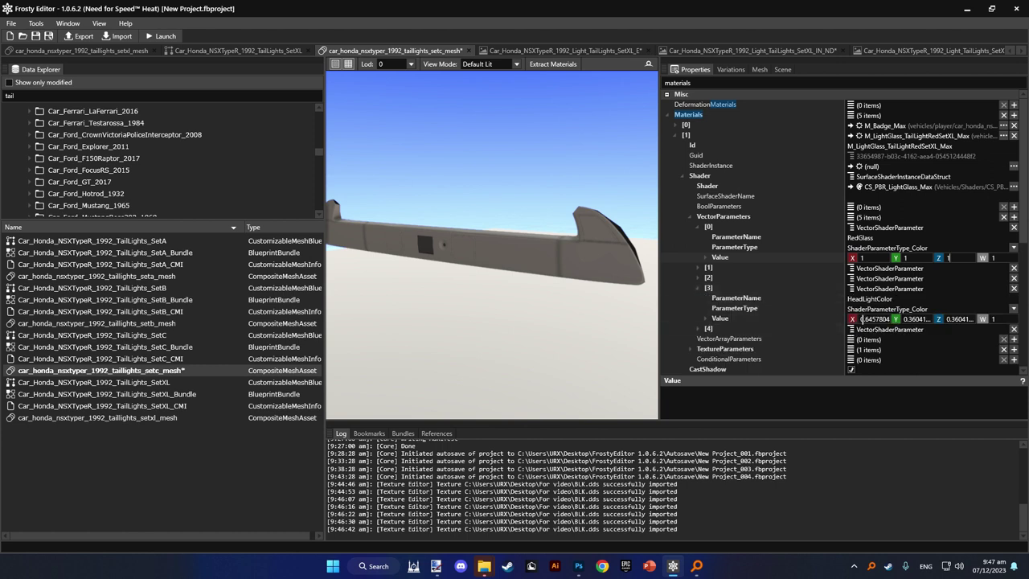
pyautogui.doubleClick(876, 319)
pyautogui.write('1')
pyautogui.doubleClick(905, 319)
pyautogui.write('1')
pyautogui.moveTo(455, 249); pyautogui.dragTo(452, 252)
pyautogui.scroll(6, 410, 275)
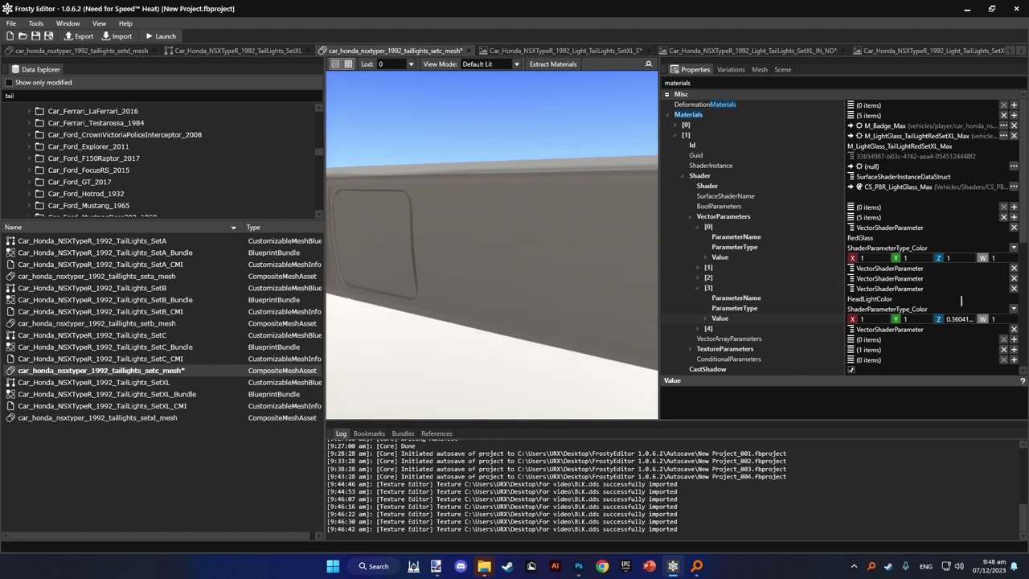
pyautogui.doubleClick(963, 319)
pyautogui.write('1')
# - Set the OrangeGlass colour to 1, 1, 1 and collapse the TailLightRedSetXL_Max material
pyautogui.scroll(-1, 758, 289)
pyautogui.scroll(-1, 758, 289)
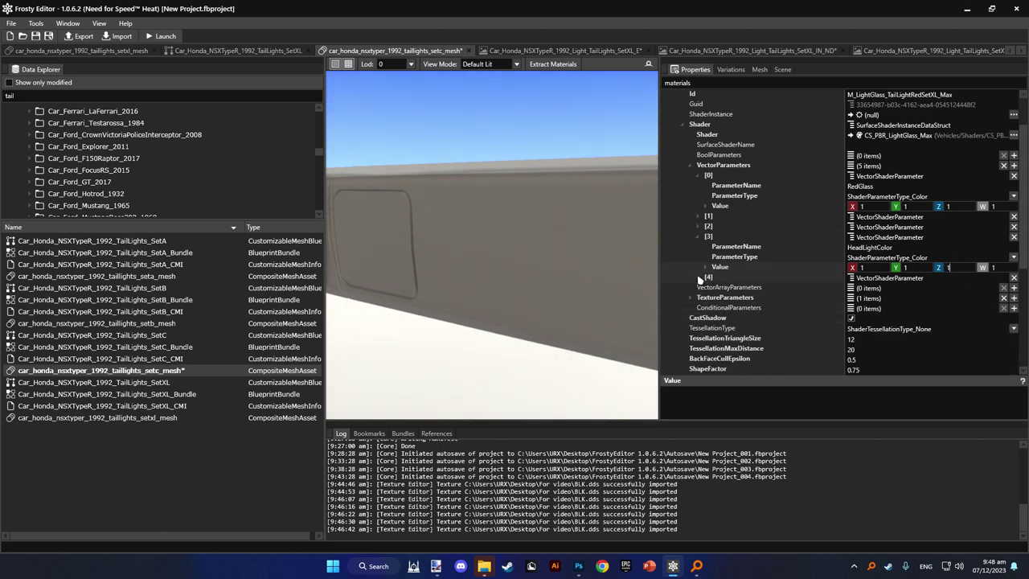
pyautogui.click(701, 278)
pyautogui.doubleClick(864, 309)
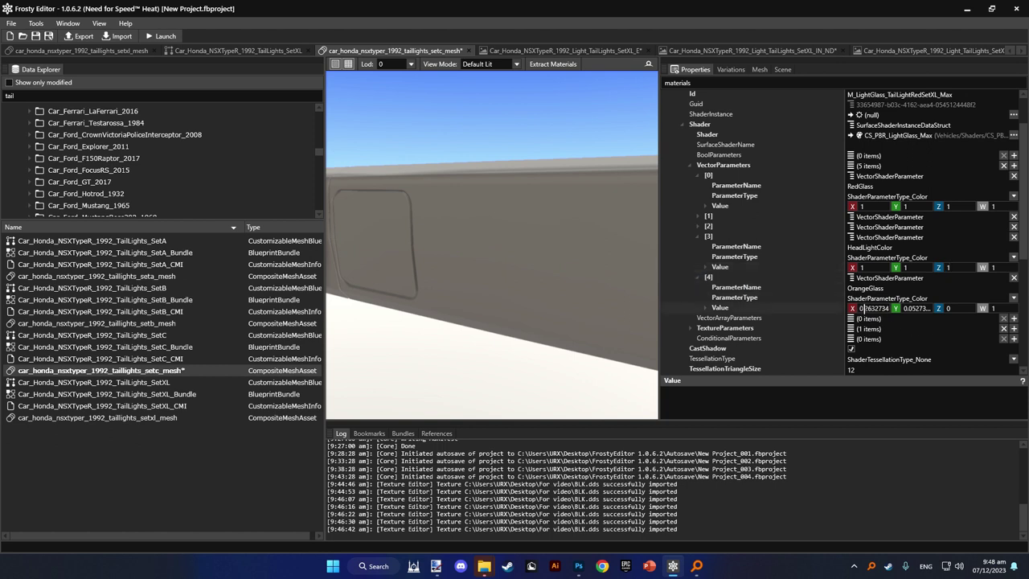
pyautogui.write('1')
pyautogui.doubleClick(912, 309)
pyautogui.write('1')
pyautogui.doubleClick(950, 308)
pyautogui.write('1')
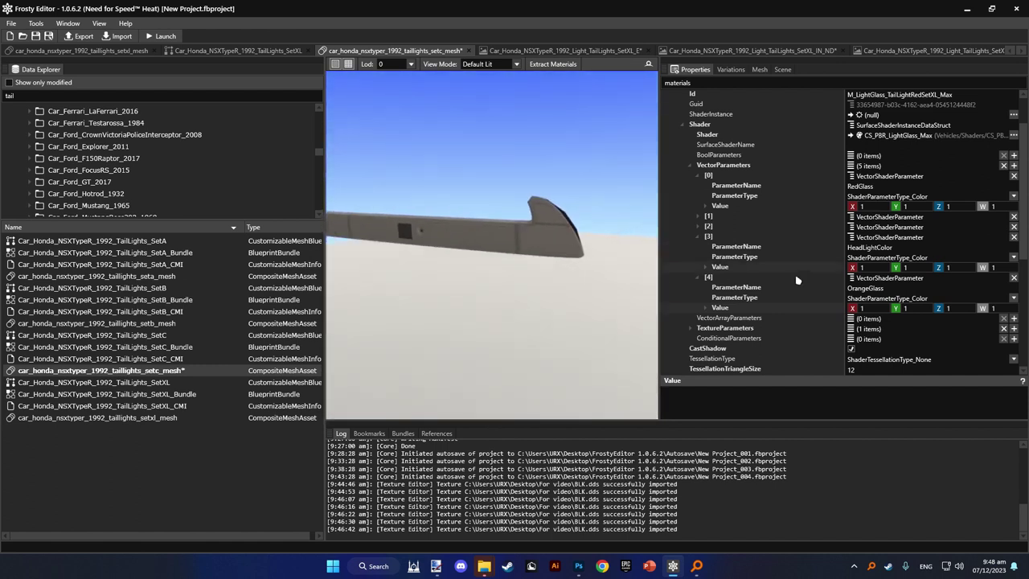
pyautogui.scroll(-3, 791, 294)
pyautogui.scroll(8, 784, 307)
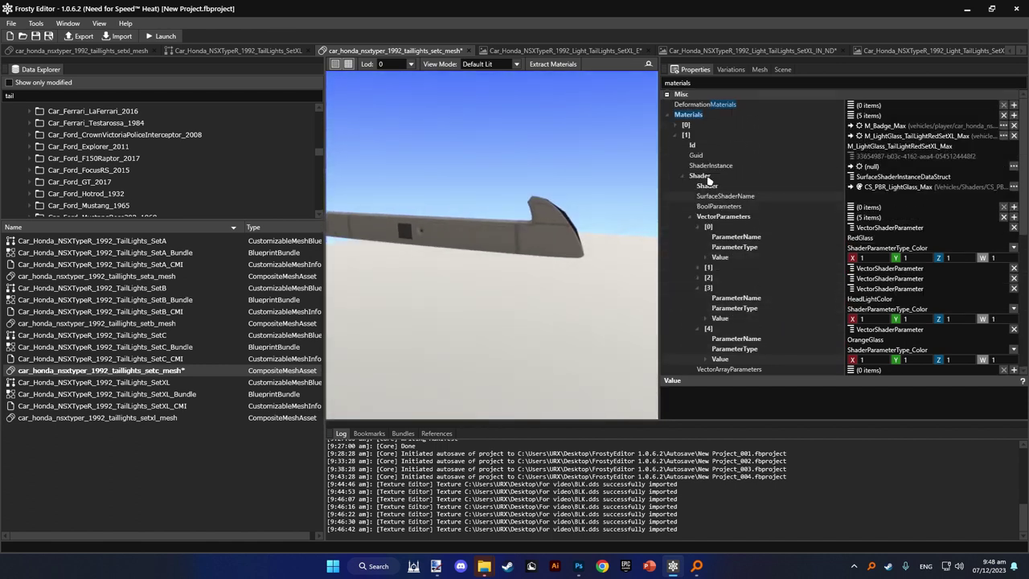
pyautogui.click(676, 137)
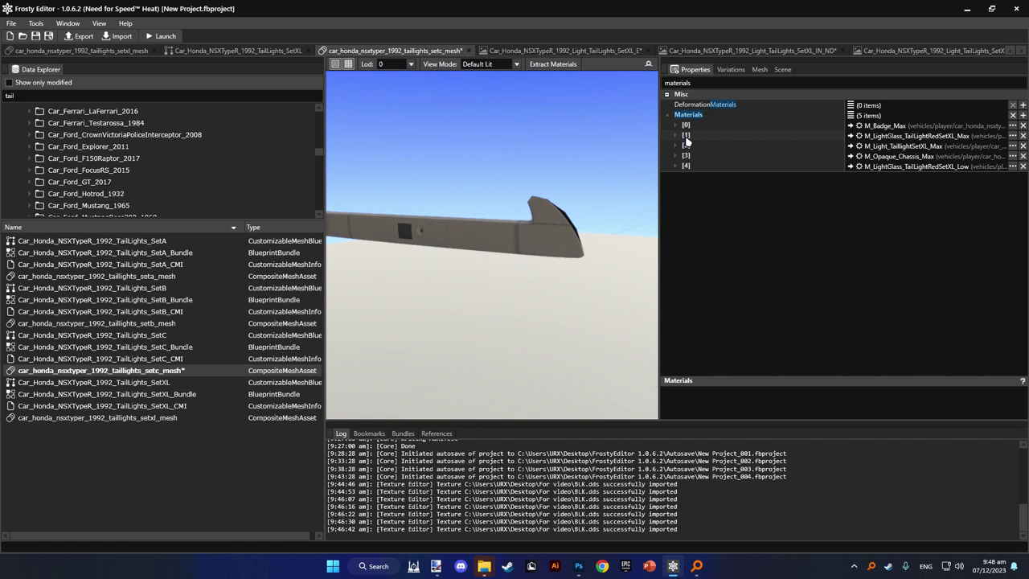
# - Open taillights_setxl_mesh, filter by 'materials', and expand M_Light_TaillightSetXL_Max down to MainColor
pyautogui.doubleClick(202, 418)
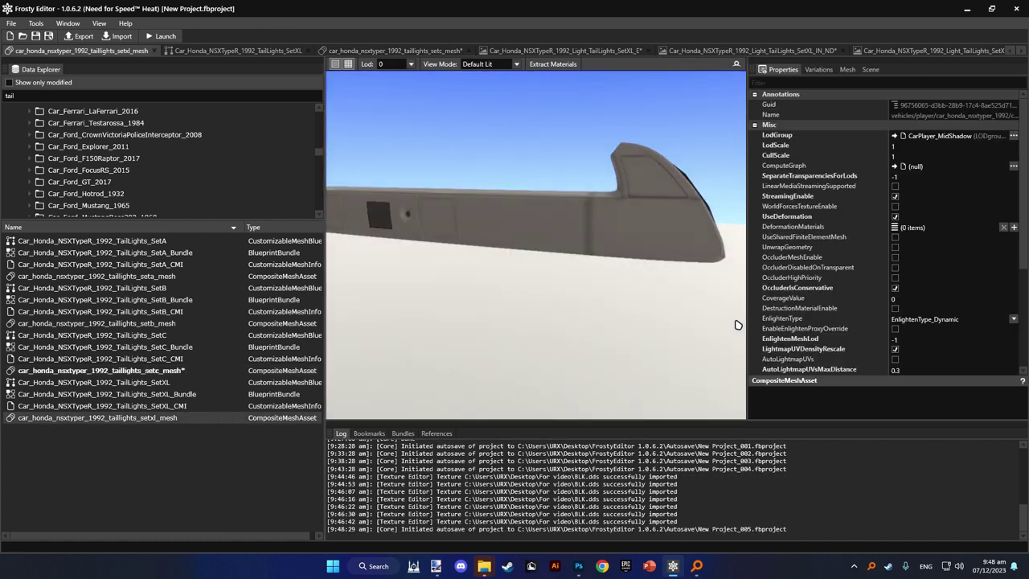
pyautogui.click(820, 81)
pyautogui.write('materials')
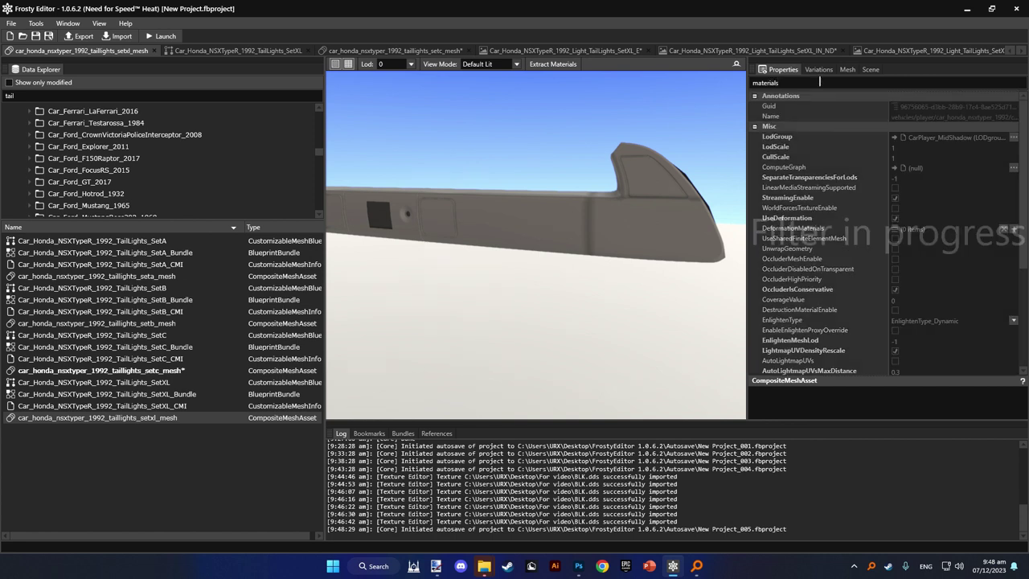
pyautogui.click(757, 115)
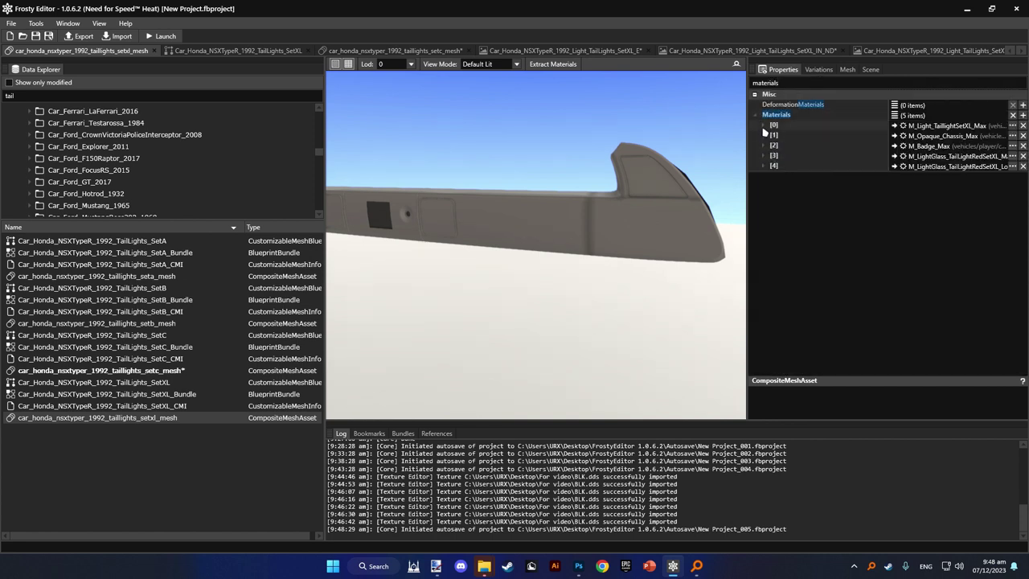
pyautogui.click(765, 126)
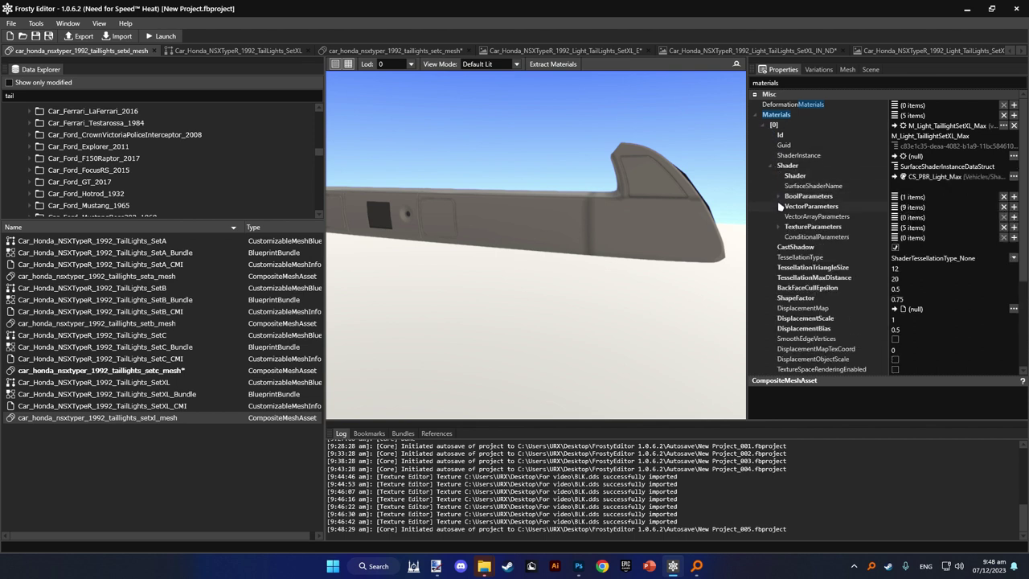
pyautogui.click(778, 206)
pyautogui.click(787, 217)
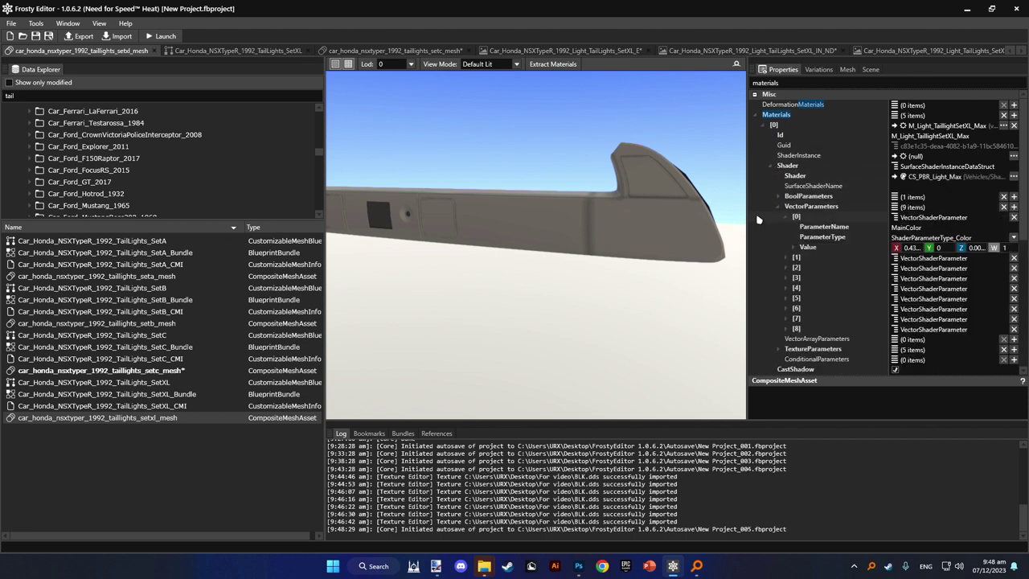
pyautogui.moveTo(745, 213); pyautogui.dragTo(651, 210)
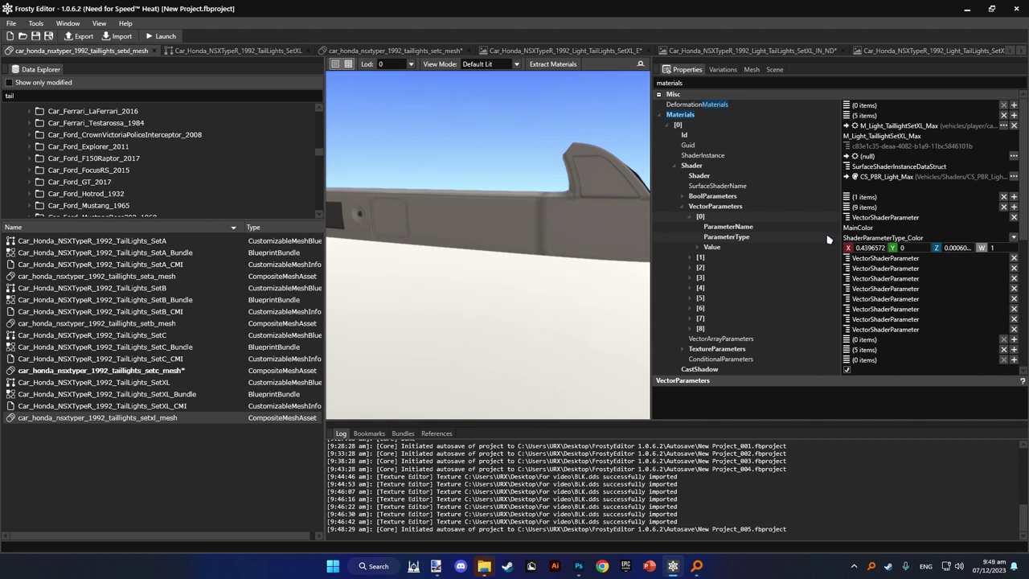
# - Enter 1 in the M_Light_TaillightSetXL_Max MainColor X, Y and Z fields
pyautogui.click(868, 245)
pyautogui.click(869, 246)
pyautogui.write('1')
pyautogui.click(916, 247)
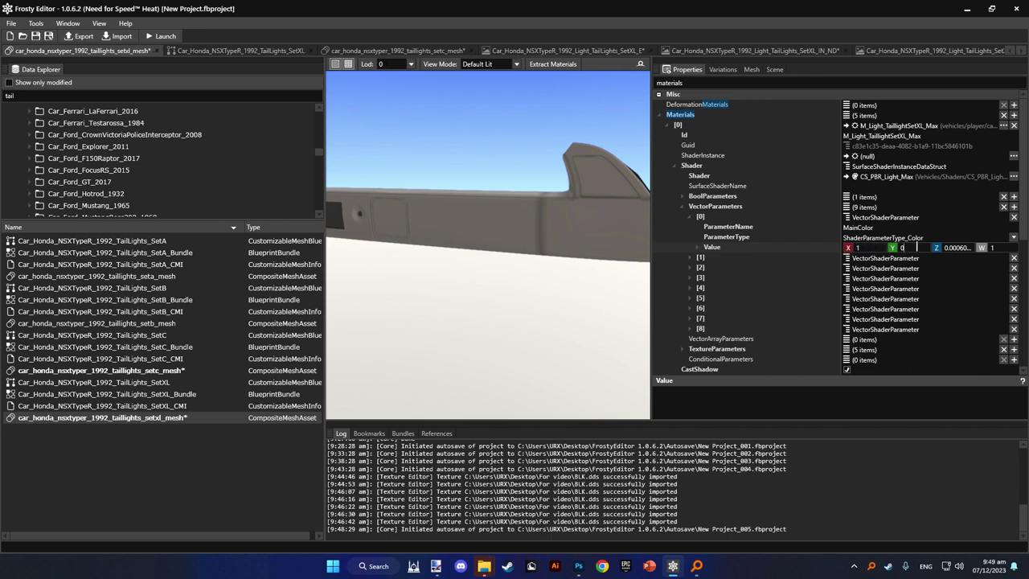
pyautogui.write('1')
pyautogui.press('Tab')
pyautogui.write('1')
# - Set the BrakeColor parameter to 1, 0, 1
pyautogui.click(689, 258)
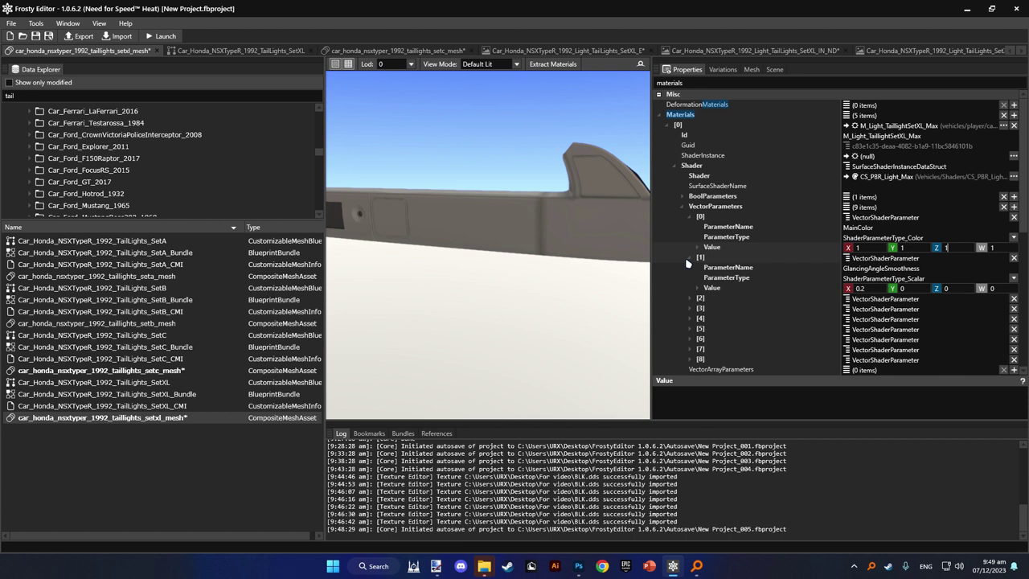
pyautogui.click(688, 258)
pyautogui.click(688, 268)
pyautogui.click(689, 268)
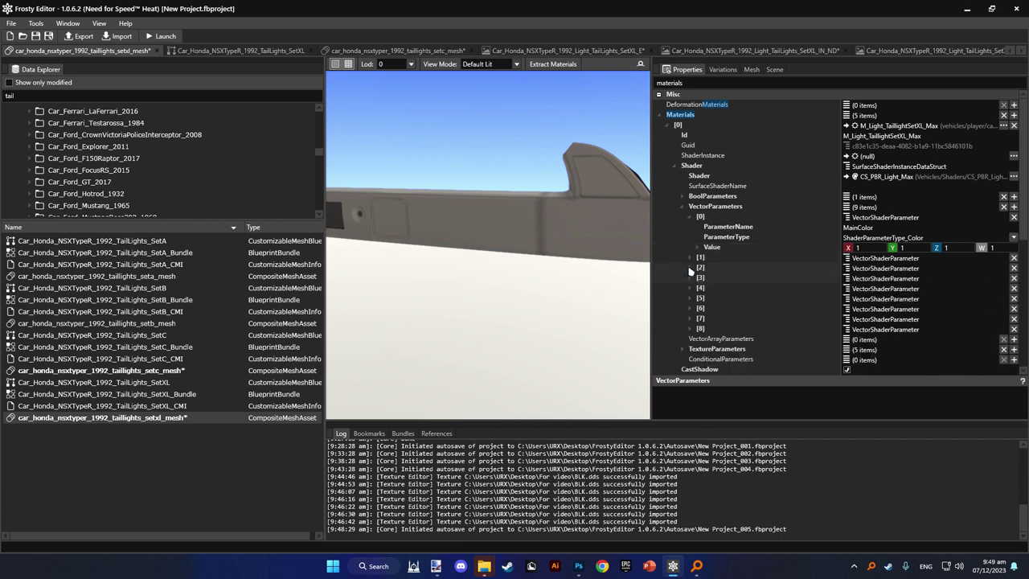
pyautogui.click(689, 279)
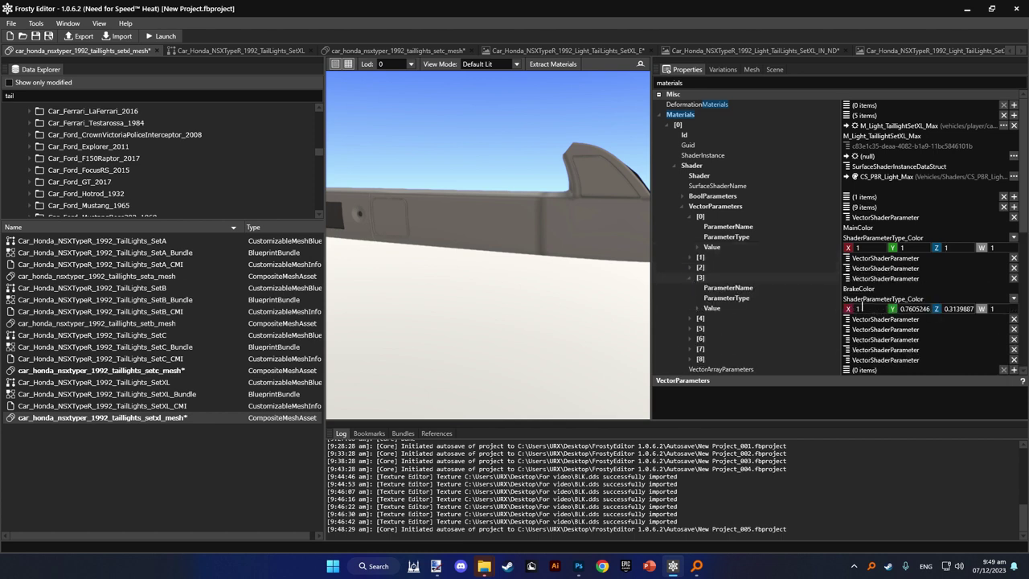
pyautogui.click(861, 309)
pyautogui.doubleClick(916, 309)
pyautogui.write('0')
pyautogui.click(970, 309)
pyautogui.doubleClick(971, 309)
pyautogui.write('1')
# - Set the BlinkerColor parameter to 0, 1, 1
pyautogui.click(691, 320)
pyautogui.click(692, 321)
pyautogui.click(692, 319)
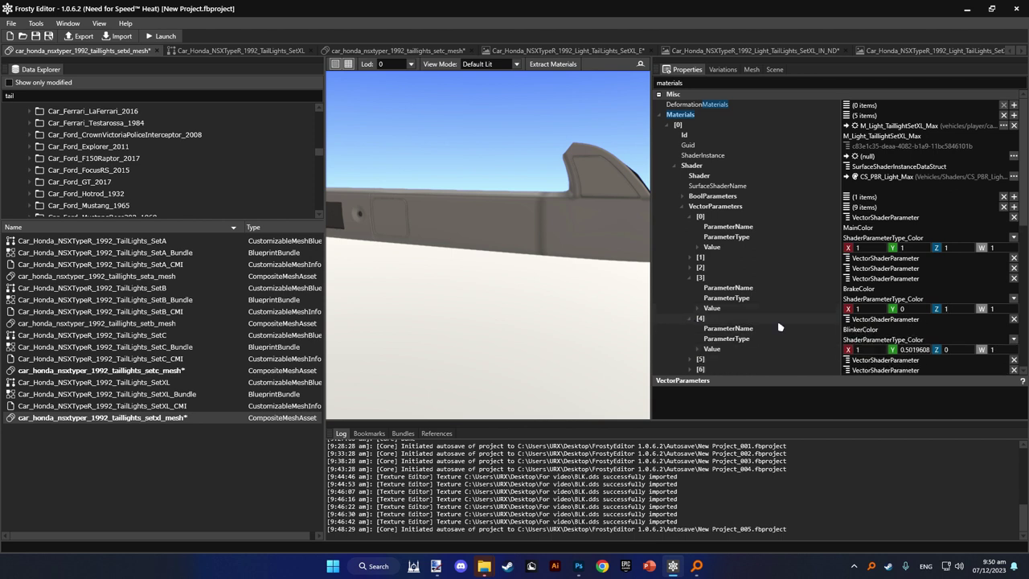
pyautogui.click(877, 348)
pyautogui.doubleClick(911, 350)
pyautogui.write('1')
pyautogui.doubleClick(956, 350)
pyautogui.press('BackSpace')
pyautogui.scroll(-5, 747, 342)
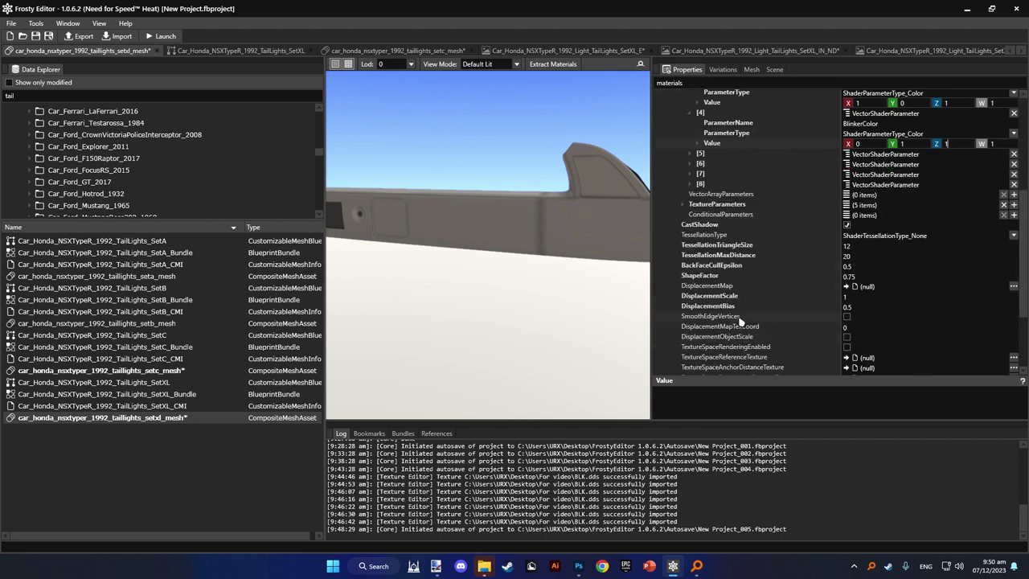
pyautogui.scroll(5, 748, 285)
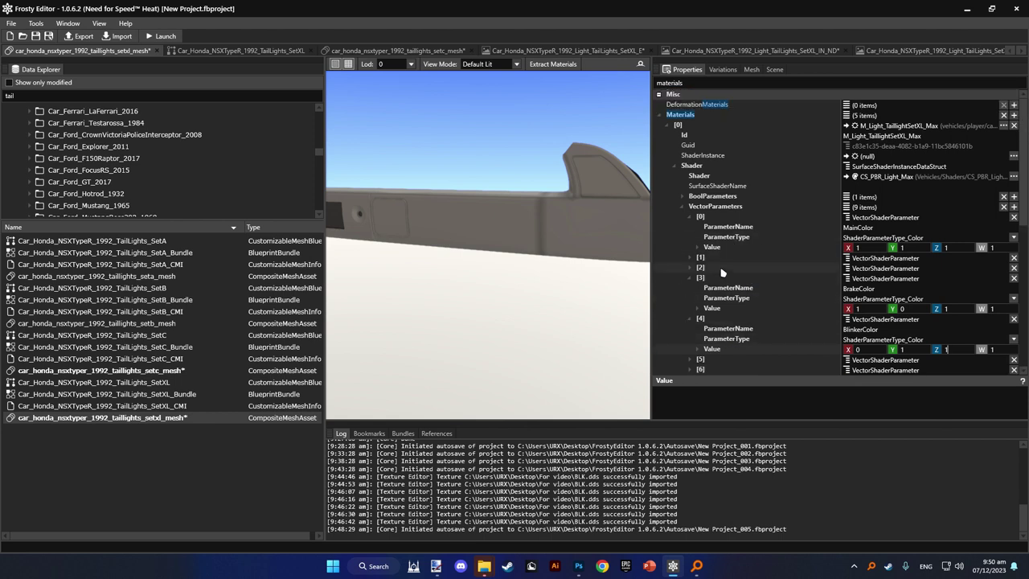
# - Check the setxl mesh's references, open MeshVariationDb_Win32, then list the setc mesh's references
pyautogui.click(440, 435)
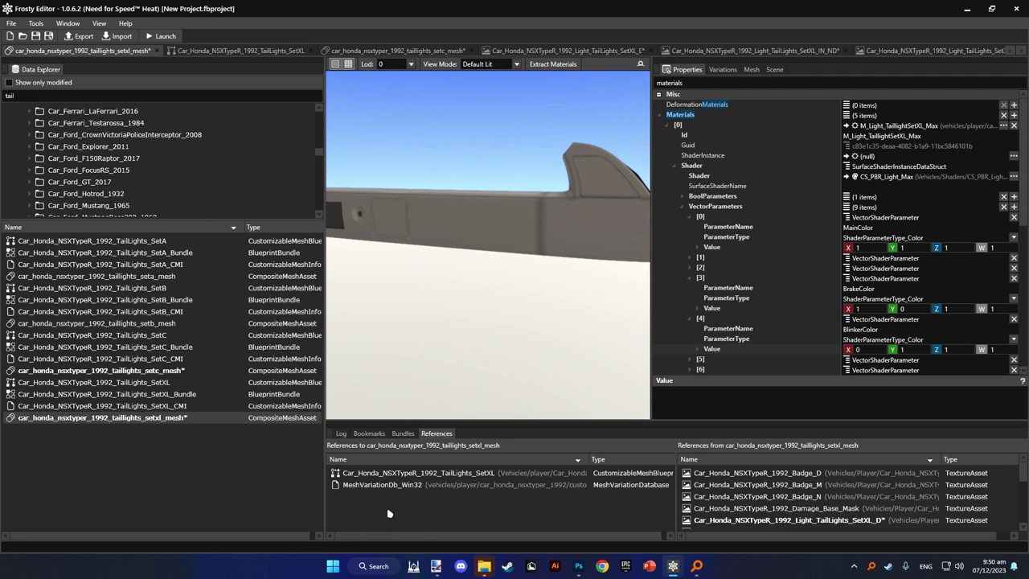
pyautogui.doubleClick(392, 485)
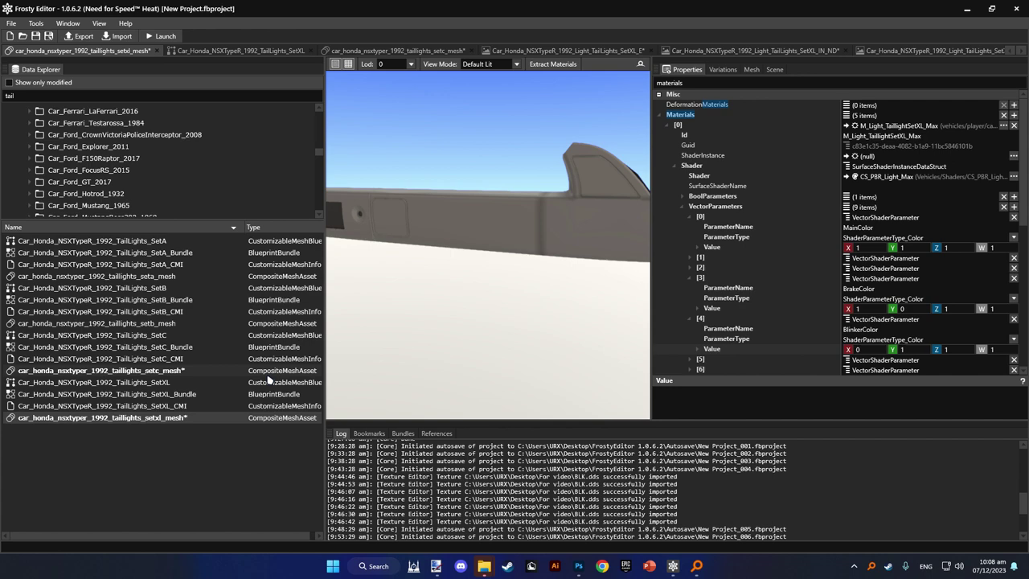
pyautogui.doubleClick(219, 371)
pyautogui.click(439, 434)
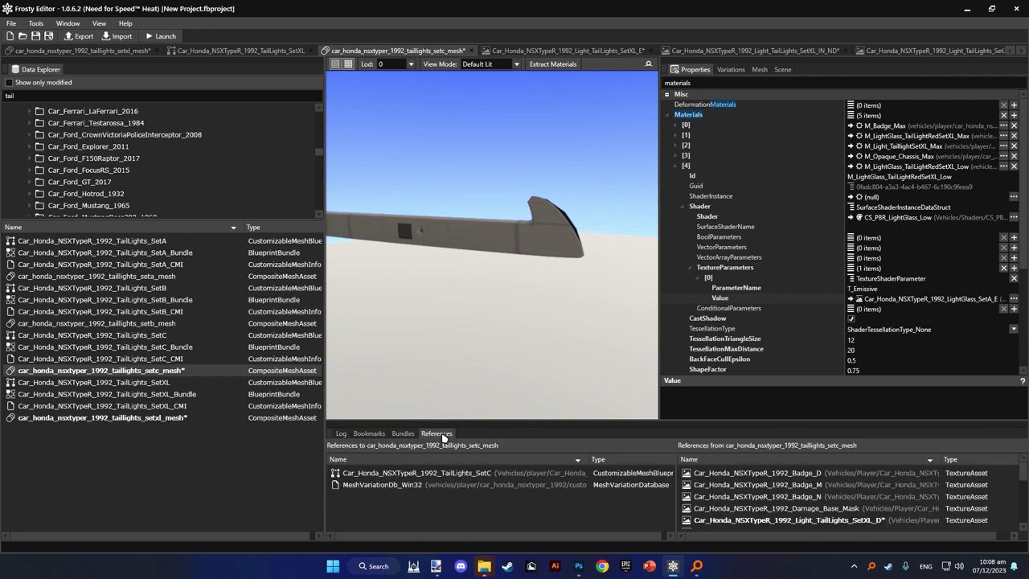
# - Open MeshVariationDb_Win32, filter its properties to materials, and expand the Entries list
pyautogui.doubleClick(434, 486)
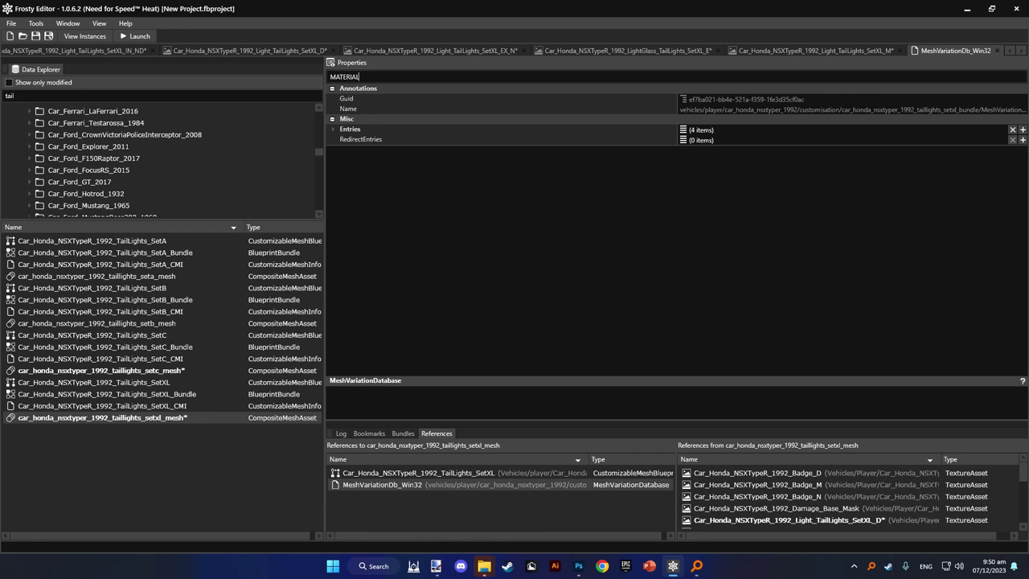
pyautogui.press('Return')
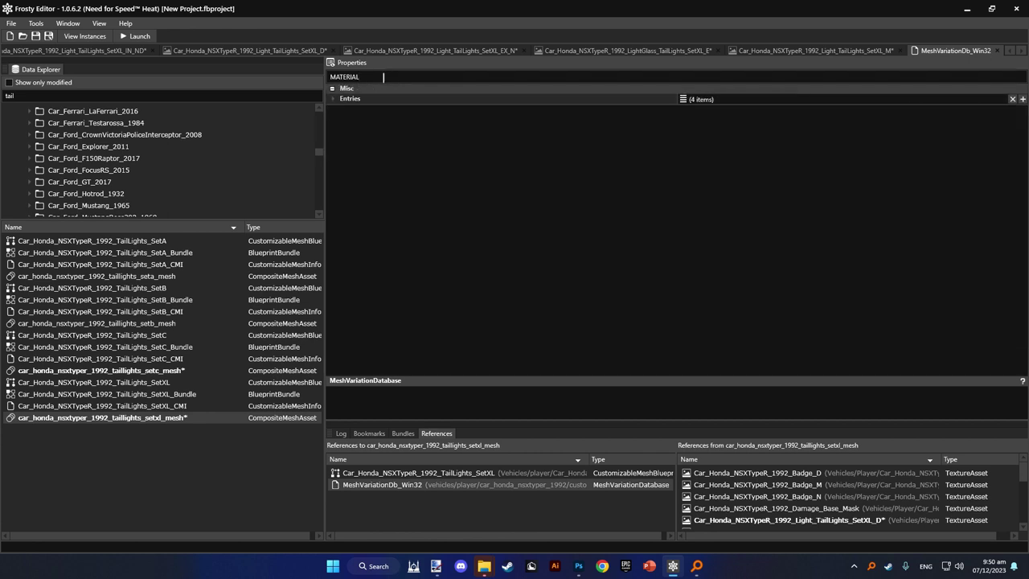
pyautogui.click(338, 97)
pyautogui.click(335, 98)
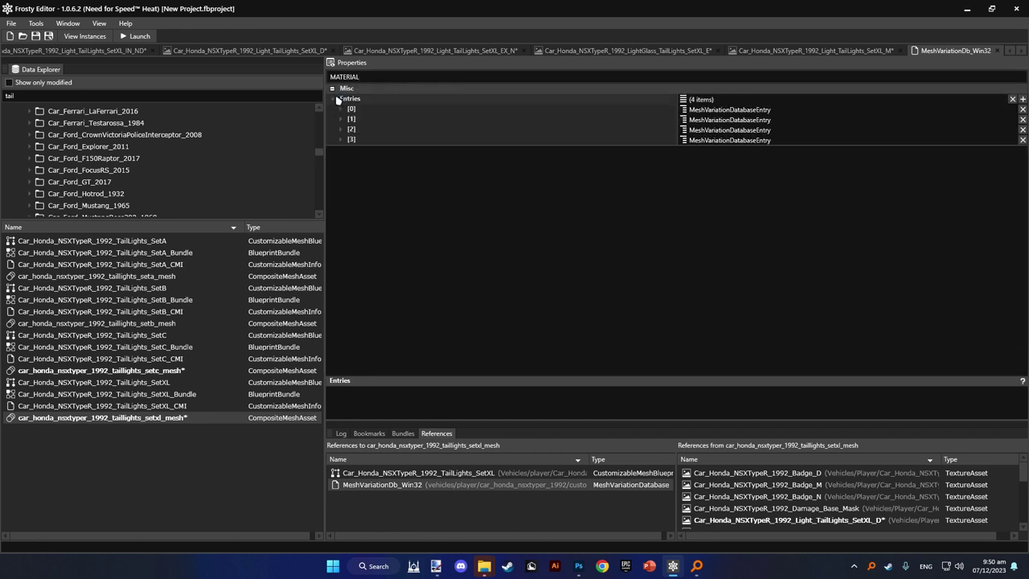
pyautogui.click(343, 109)
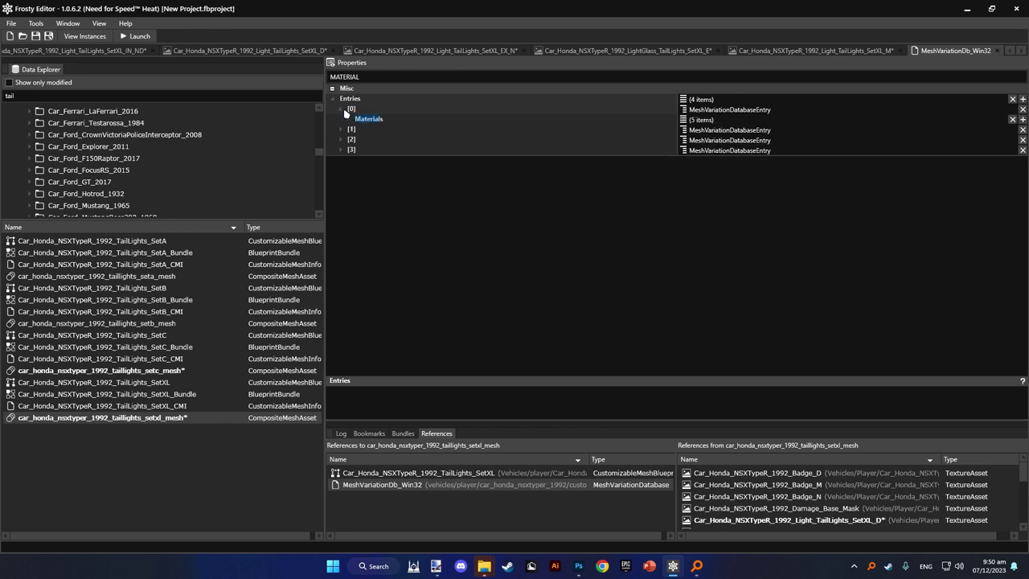
pyautogui.click(343, 109)
# - Expand entry [3] Materials [4] through Shader TextureParameters to the T_Emissive texture
pyautogui.click(341, 139)
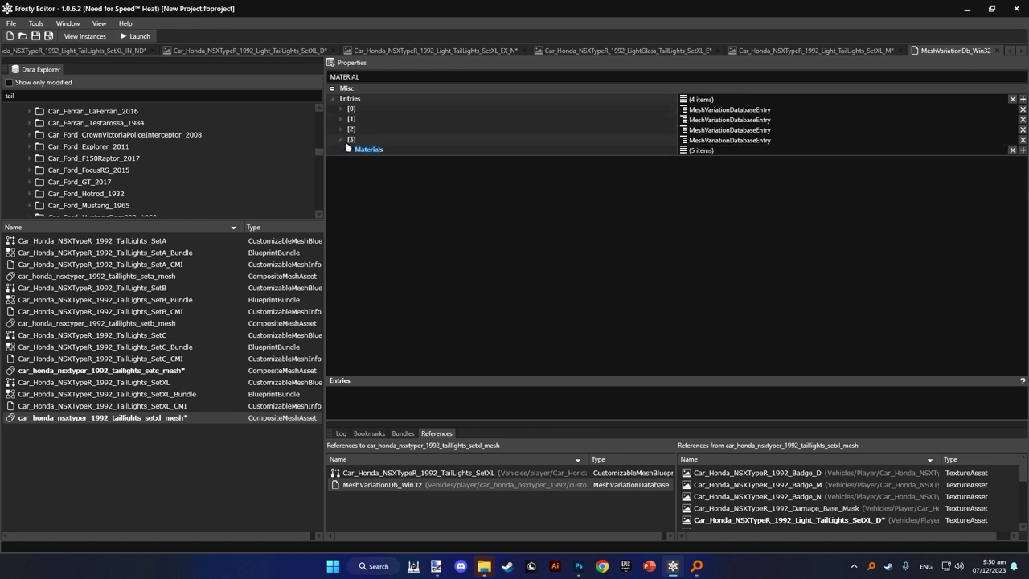
pyautogui.click(348, 149)
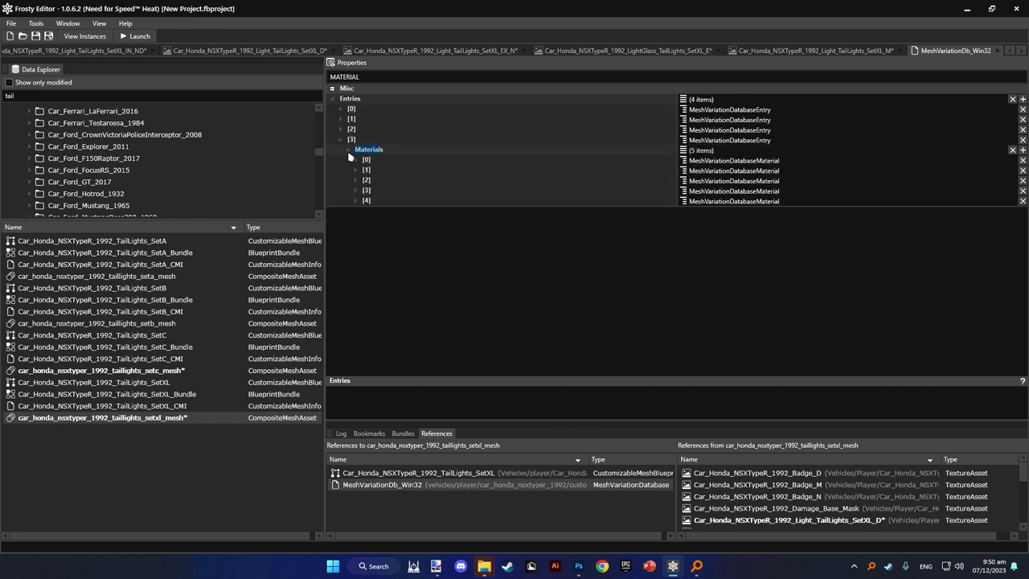
pyautogui.click(357, 200)
pyautogui.click(363, 221)
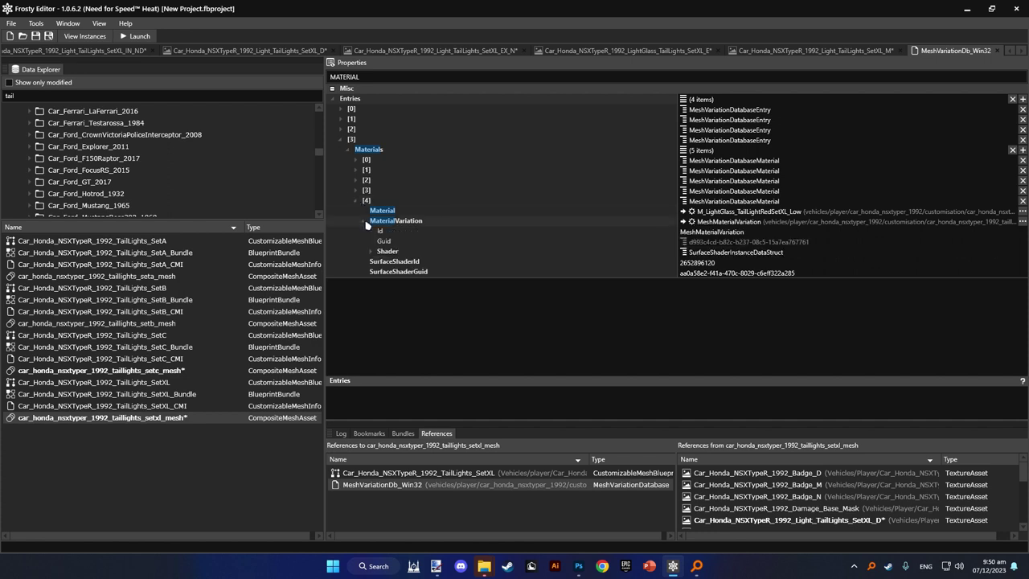
pyautogui.click(373, 251)
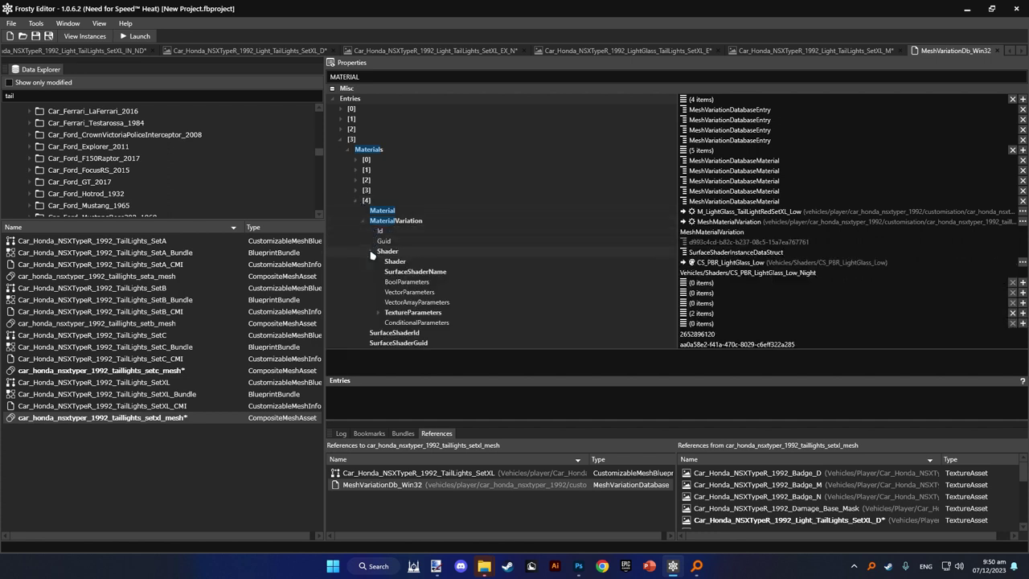
pyautogui.click(379, 313)
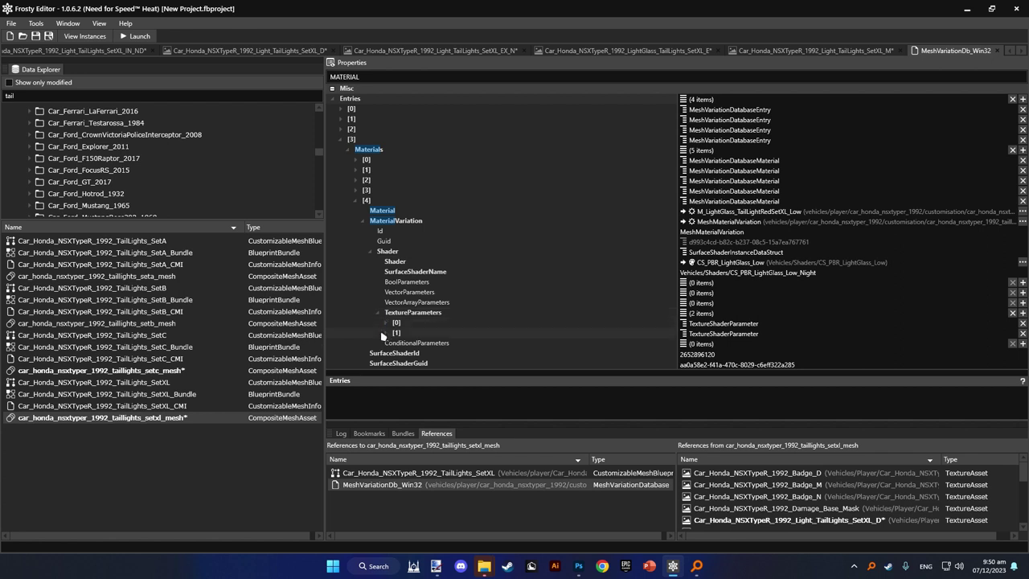
pyautogui.click(386, 333)
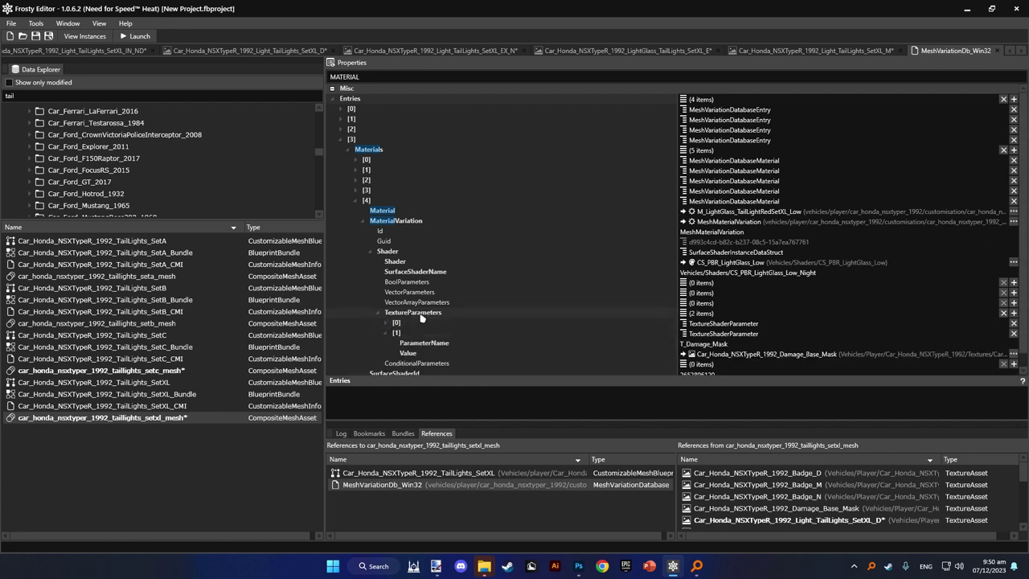
pyautogui.click(387, 322)
pyautogui.scroll(-1, 405, 314)
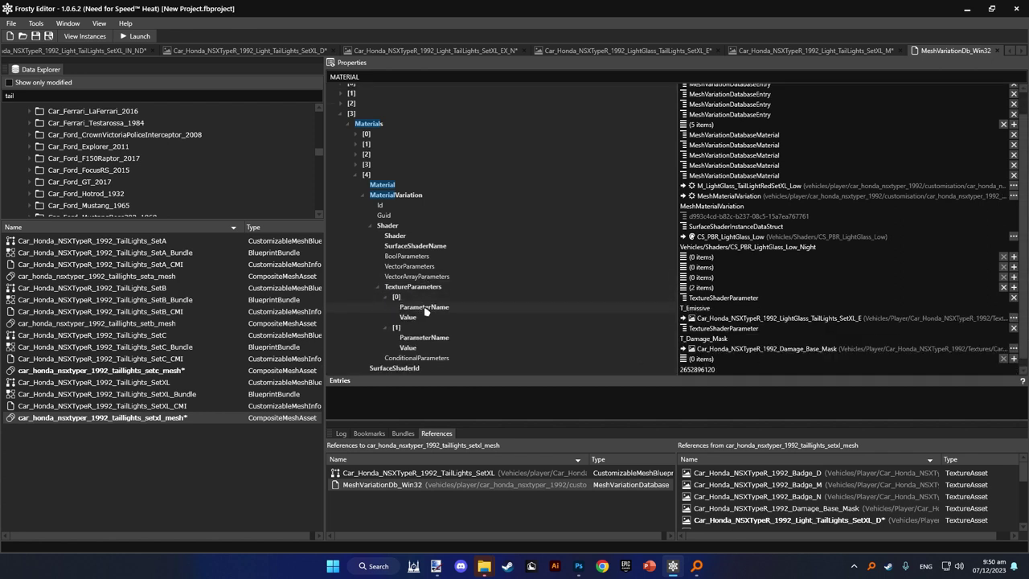
pyautogui.scroll(1, 424, 317)
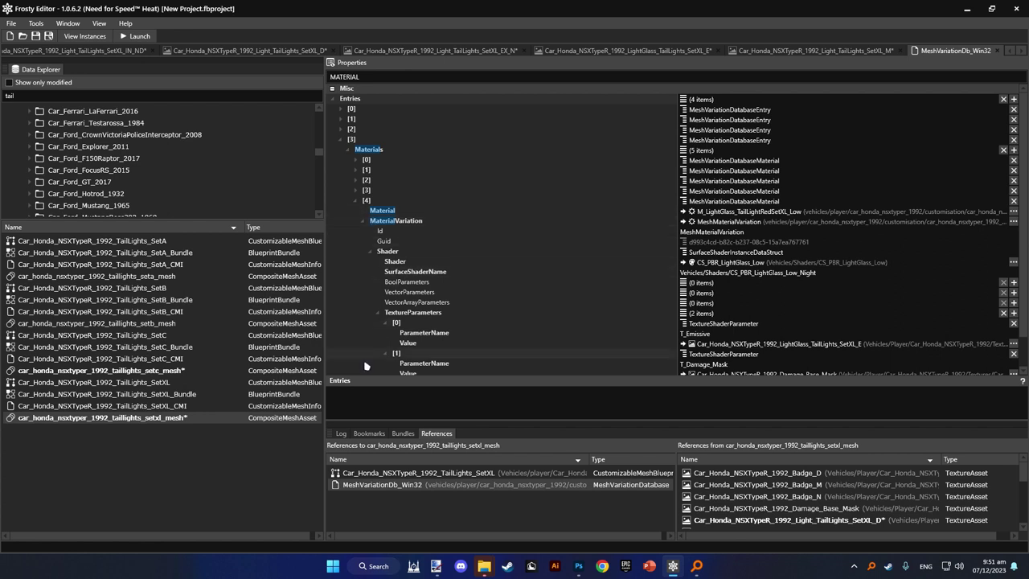
# - In entry [3]'s material [3] shader VectorParameters, set OrangeGlass X, Y, Z to 1
pyautogui.scroll(-1, 384, 253)
pyautogui.scroll(1, 393, 316)
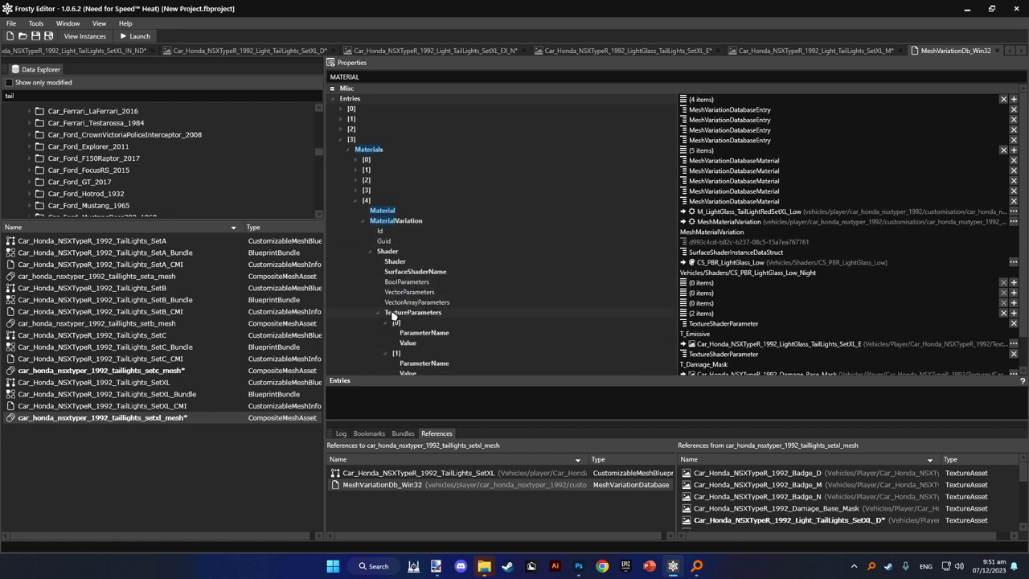
pyautogui.click(356, 196)
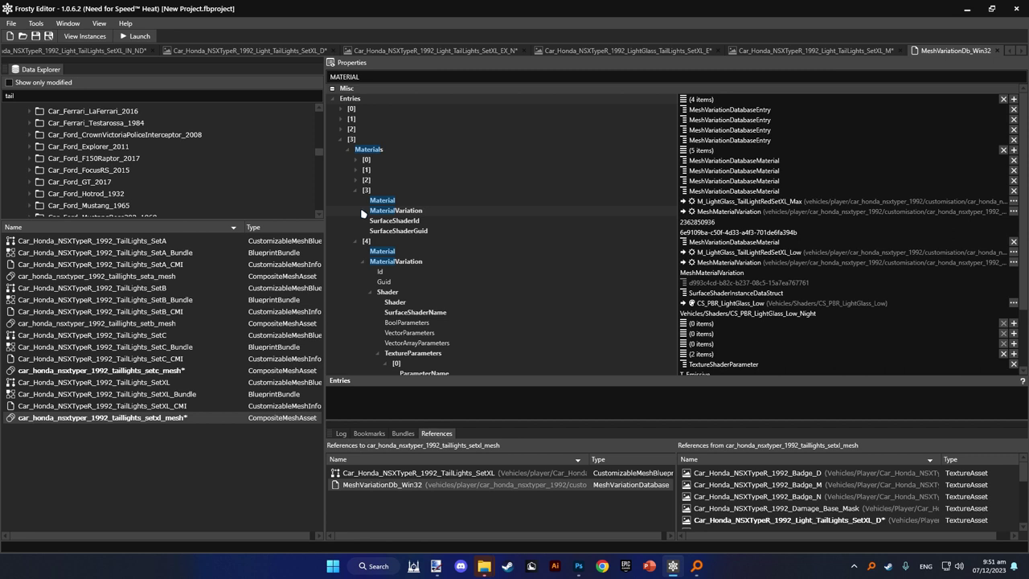
pyautogui.click(363, 212)
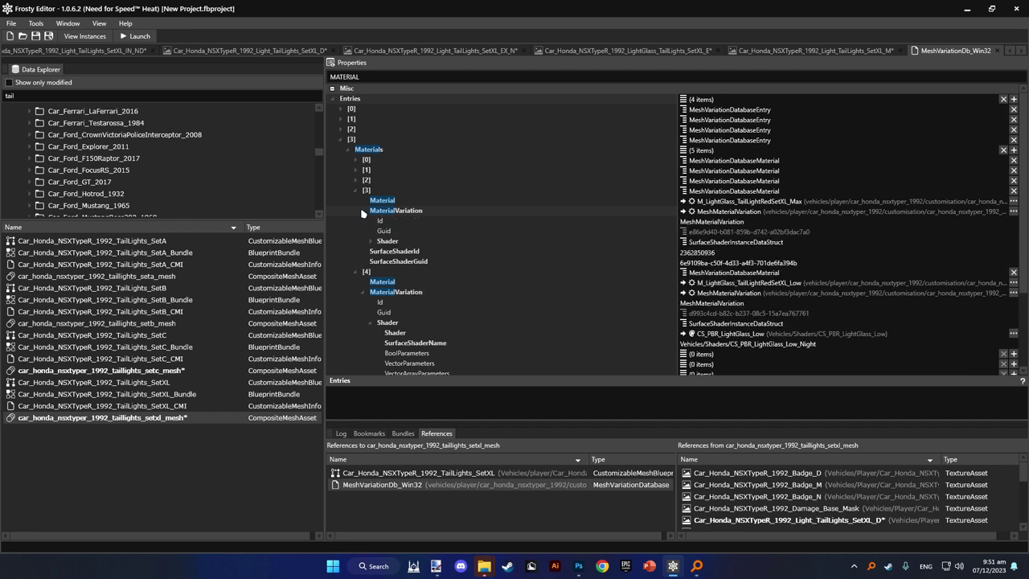
pyautogui.click(371, 241)
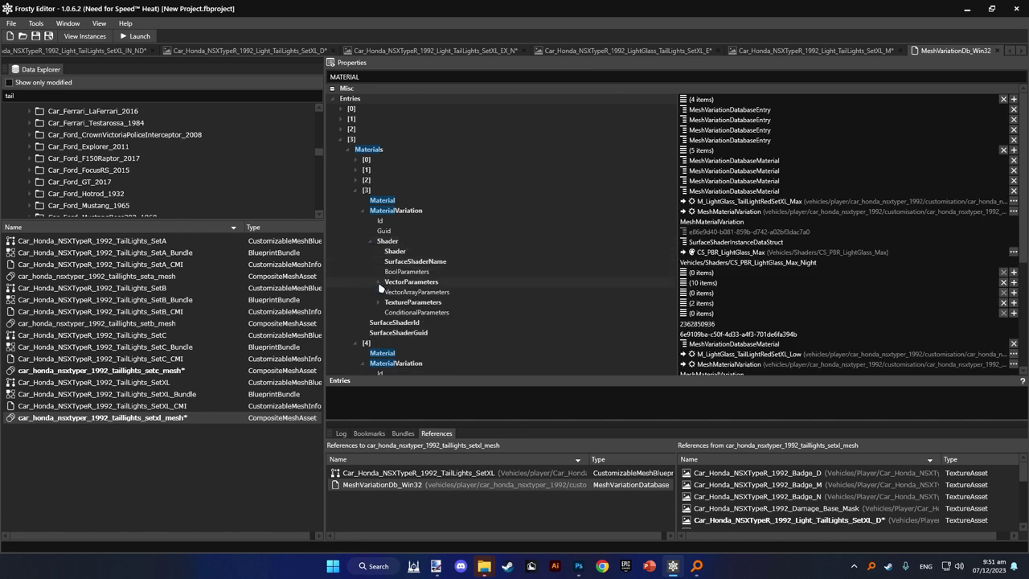
pyautogui.click(378, 283)
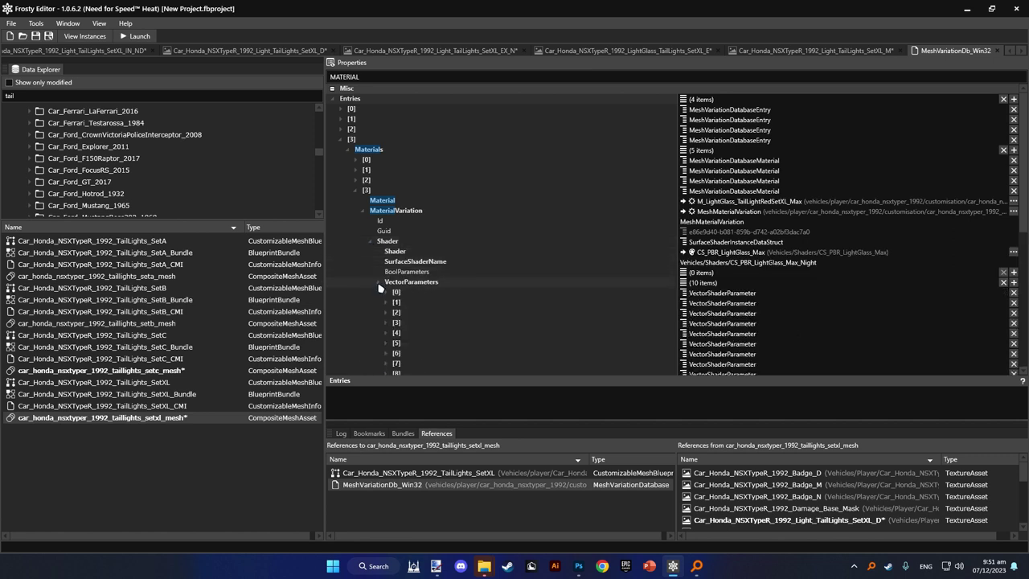
pyautogui.click(387, 292)
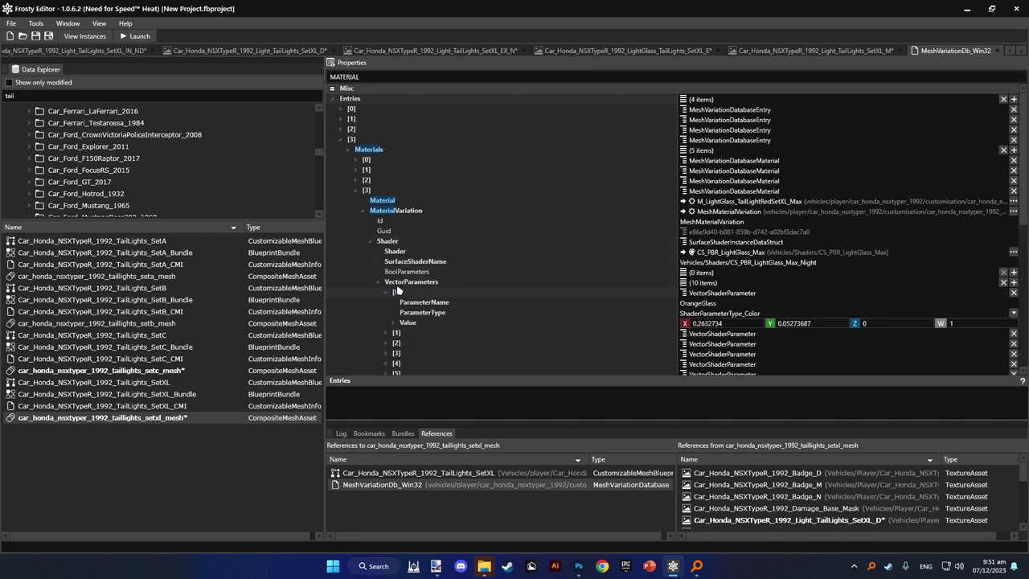
pyautogui.tripleClick(720, 323)
pyautogui.write('1')
pyautogui.press('Tab')
pyautogui.write('1')
pyautogui.press('Tab')
pyautogui.write('1')
pyautogui.press('Tab')
pyautogui.write('1')
pyautogui.press('Tab')
pyautogui.write('1')
pyautogui.press('Tab')
pyautogui.write('1')
# - Edit the HeadLightColor and RedGlass values, then collapse entry [2]'s material list
pyautogui.click(388, 291)
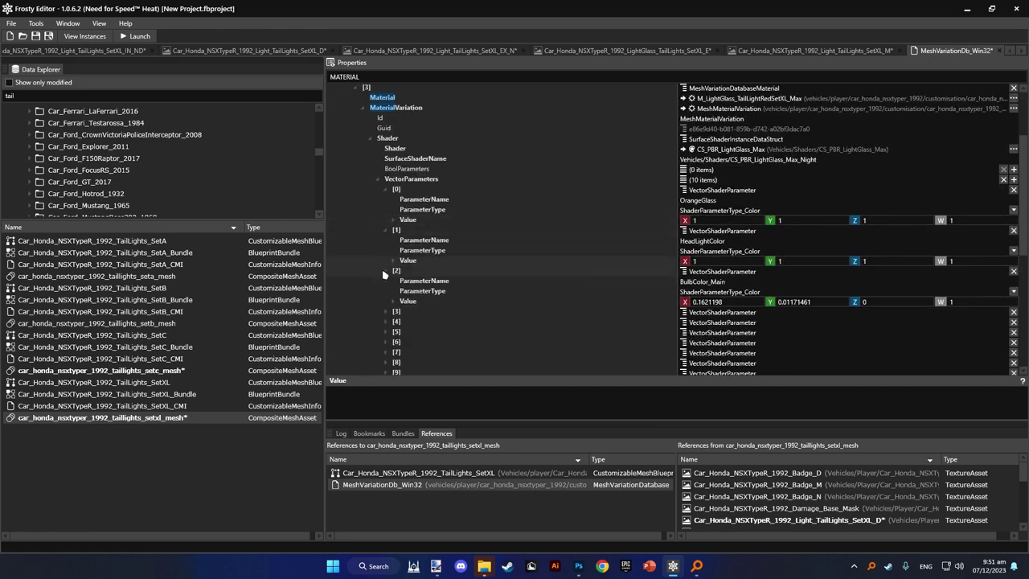
pyautogui.scroll(-2, 391, 257)
pyautogui.click(387, 296)
pyautogui.scroll(5, 384, 301)
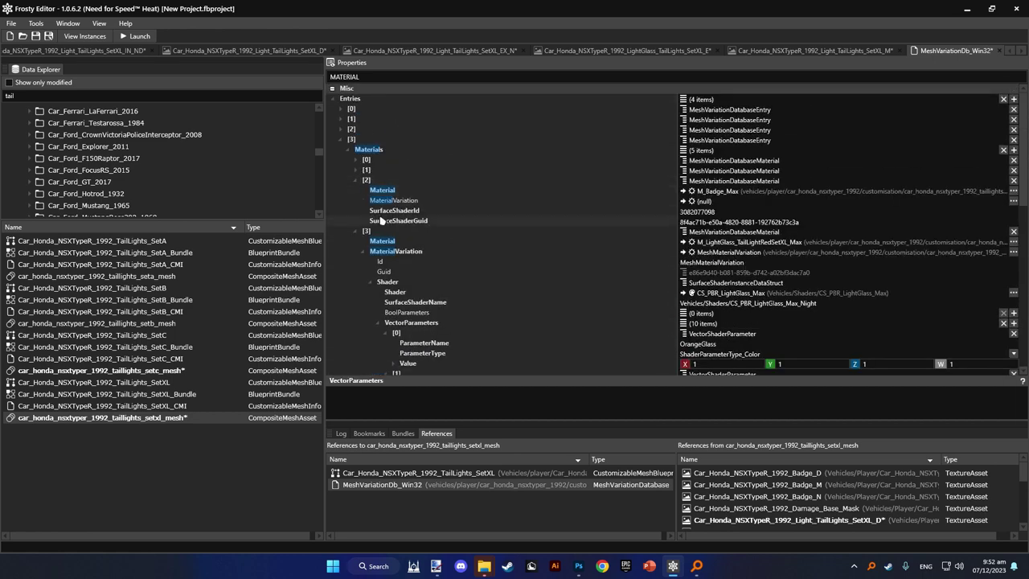
pyautogui.click(344, 148)
pyautogui.click(357, 190)
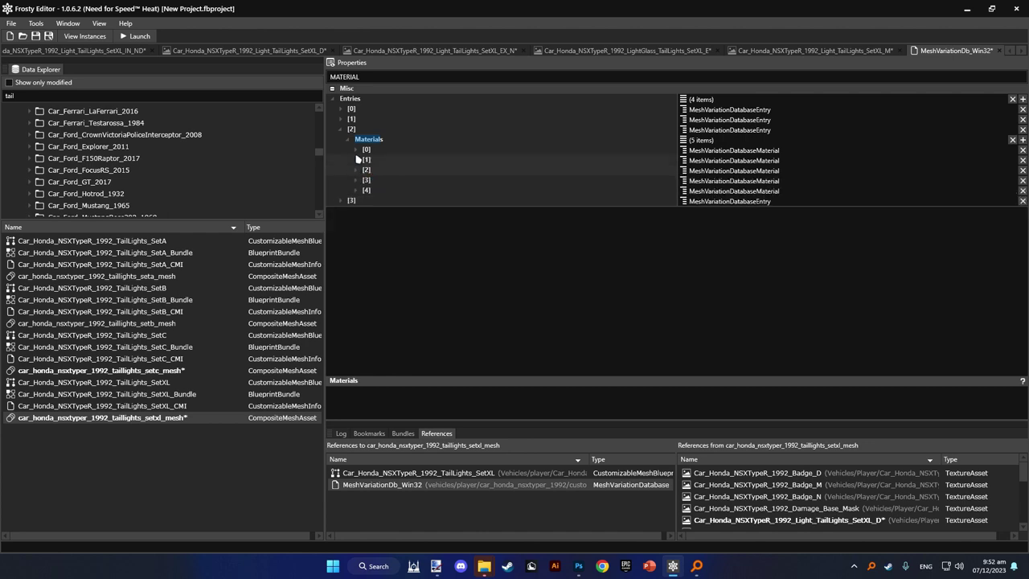
pyautogui.click(347, 139)
# - In entry [1], expand material [3] and edit its HeadLightColor value
pyautogui.click(341, 118)
pyautogui.click(356, 169)
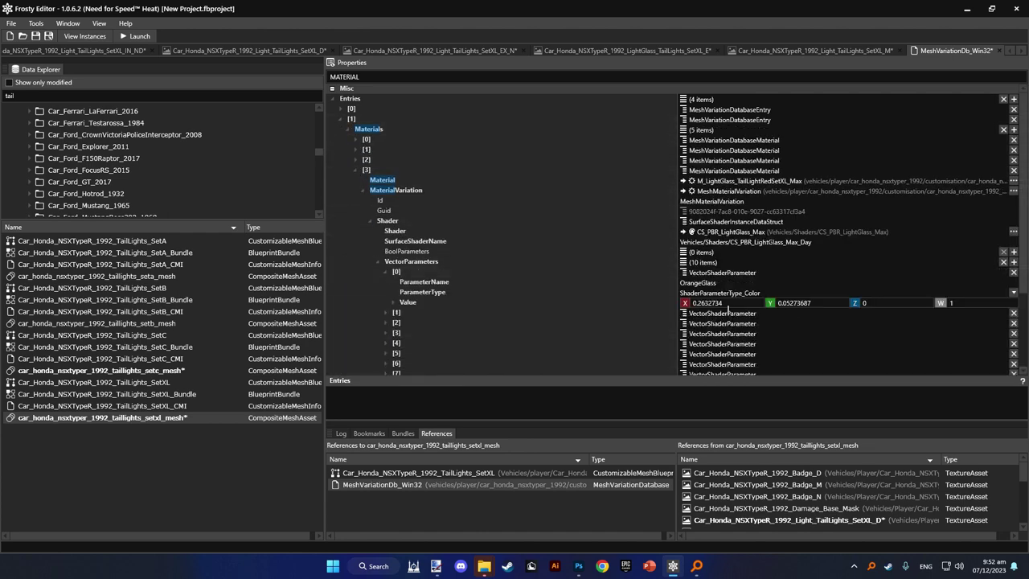
pyautogui.scroll(-3, 389, 291)
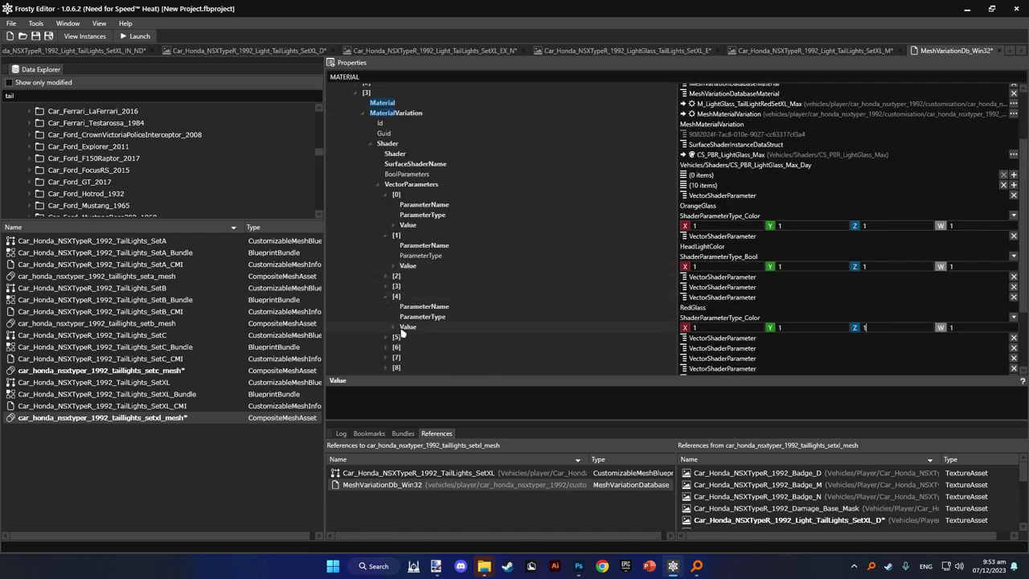
pyautogui.scroll(10, 390, 304)
pyautogui.doubleClick(347, 127)
pyautogui.click(356, 159)
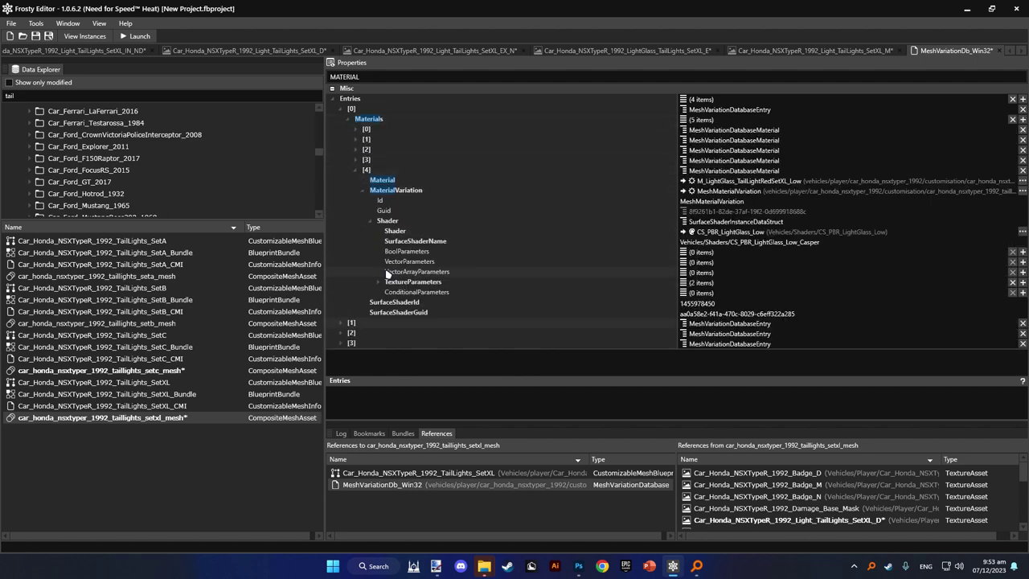
pyautogui.click(795, 333)
pyautogui.scroll(-3, 386, 259)
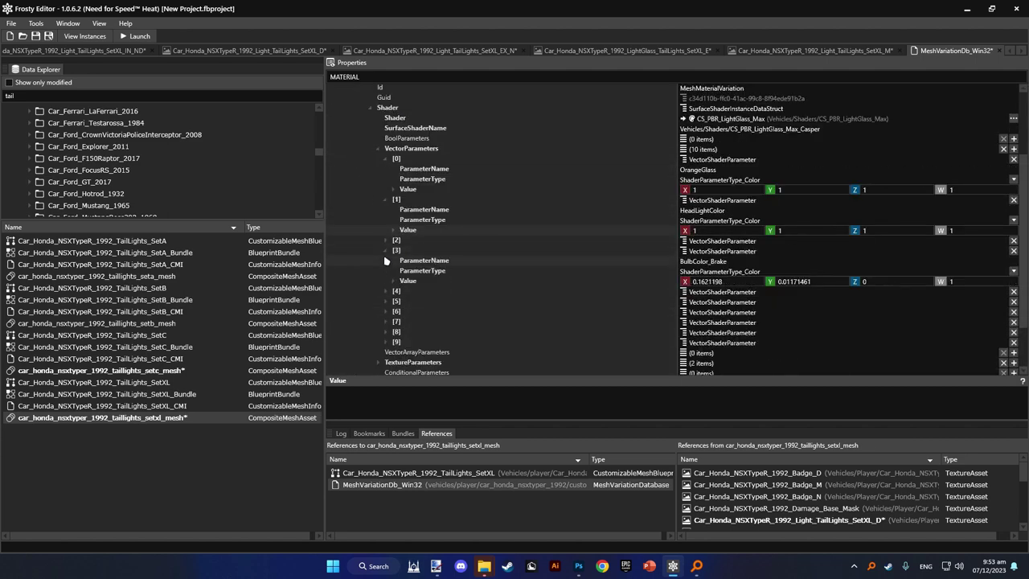
pyautogui.click(387, 274)
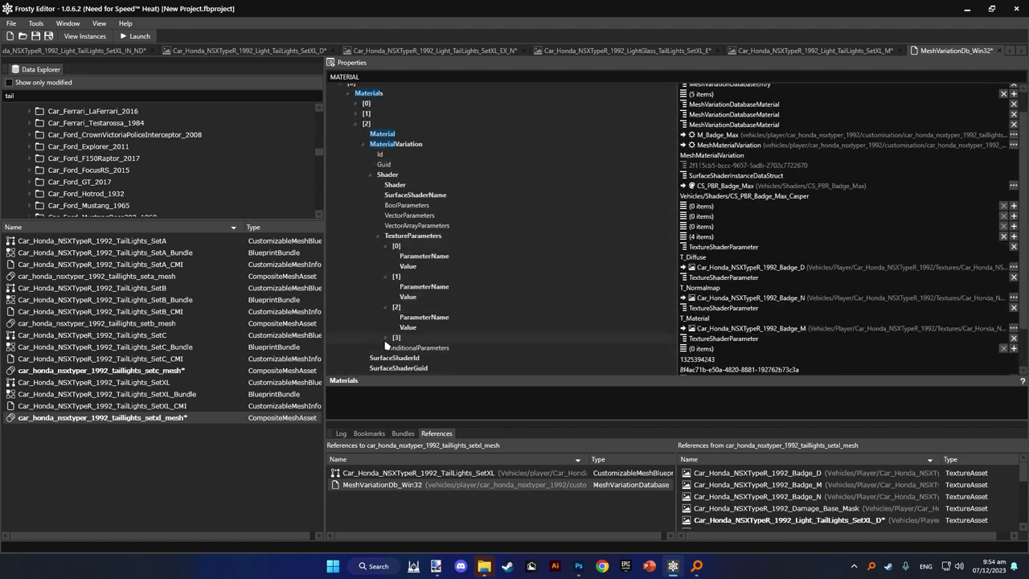
# - In entry [0]'s first material, edit the BrakeColor and BlinkerColor colour values
pyautogui.click(364, 149)
pyautogui.click(364, 149)
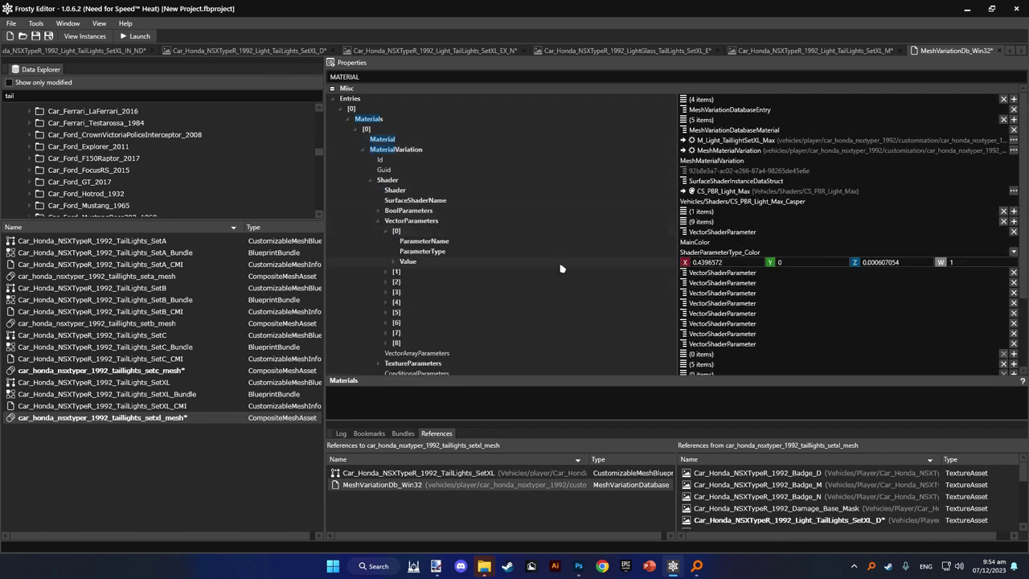
pyautogui.click(722, 293)
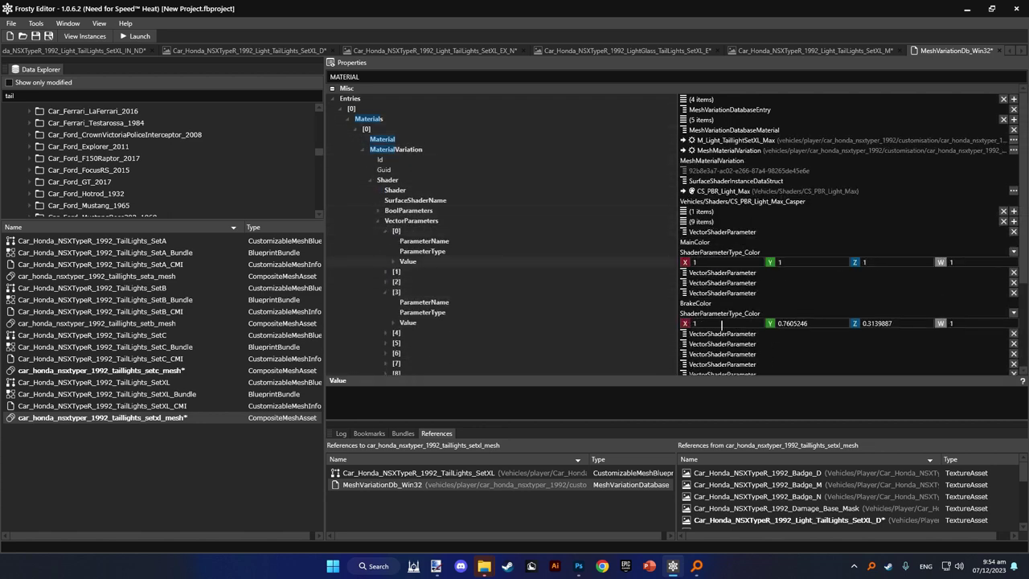
pyautogui.scroll(-5, 467, 291)
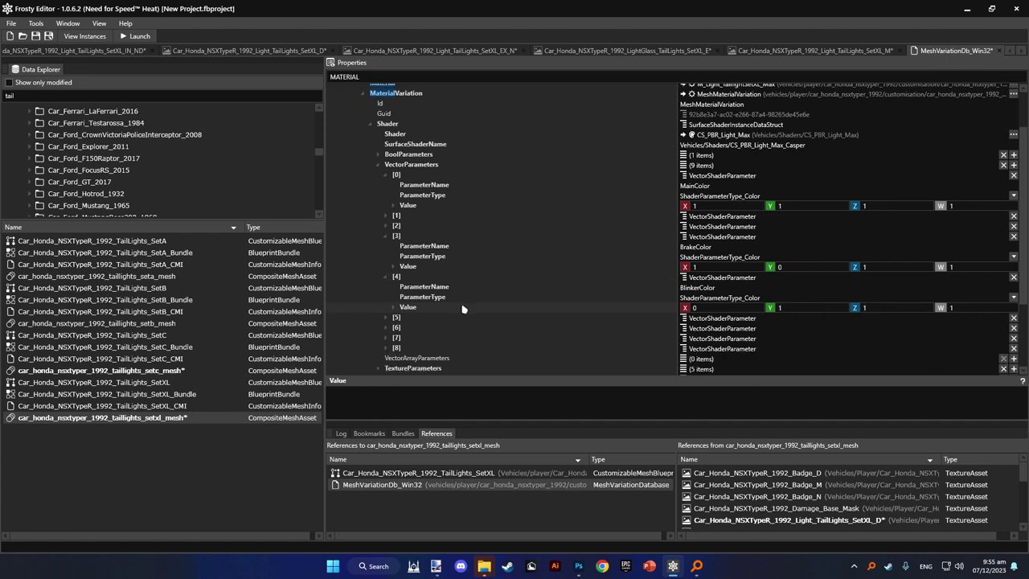
pyautogui.click(387, 199)
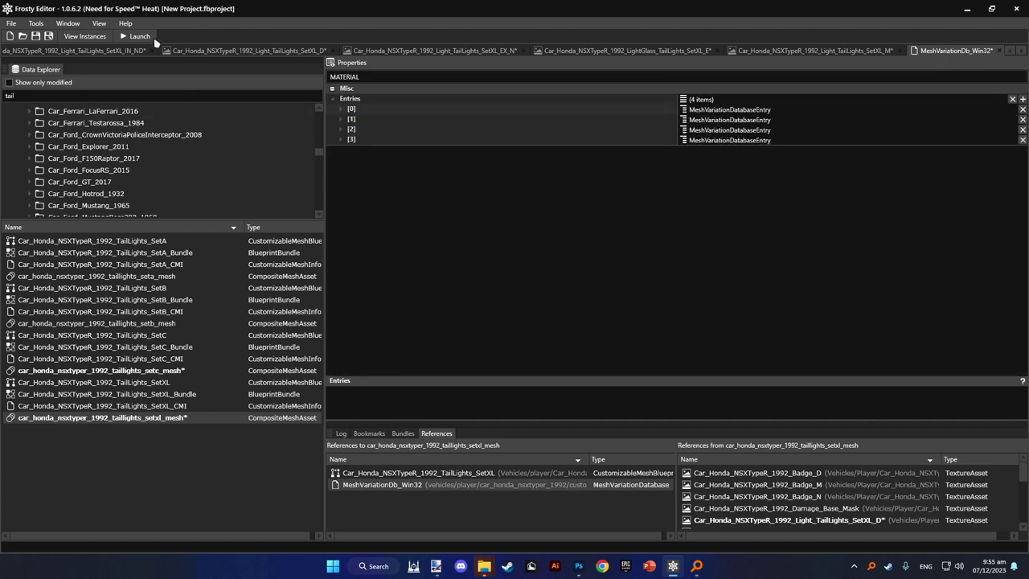
# - Launch Need for Speed Heat from Frosty Editor with the taillight mod applied
pyautogui.click(151, 39)
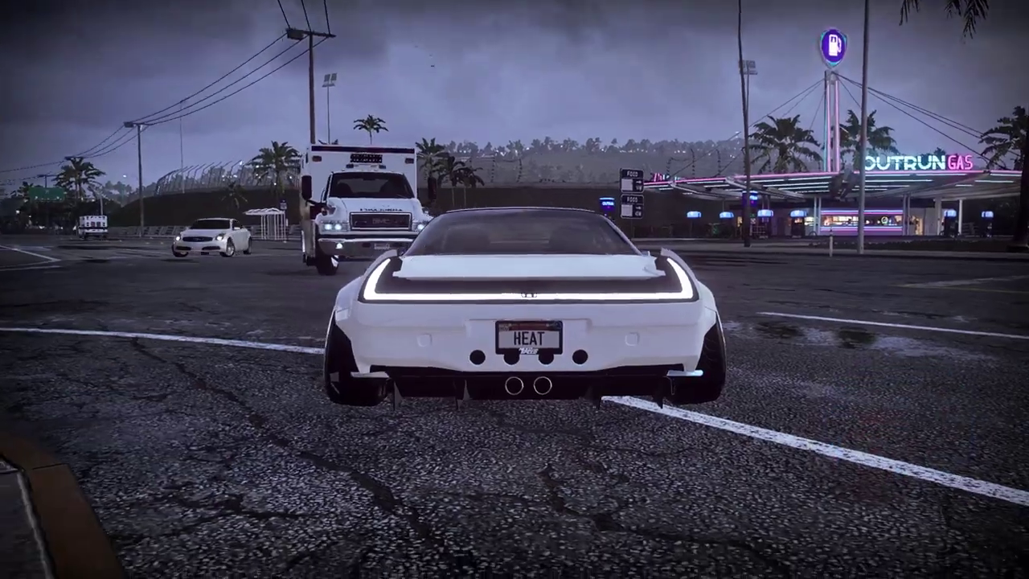
# - Drive the NSX forward, steer right then left, and brake to show its taillights
pyautogui.press('w')
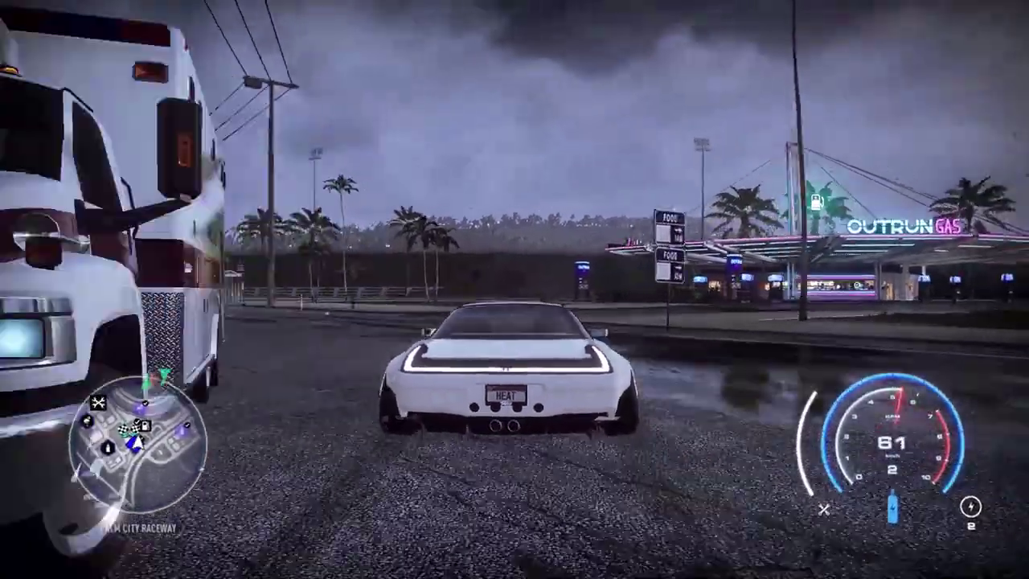
pyautogui.press('d')
pyautogui.press('a')
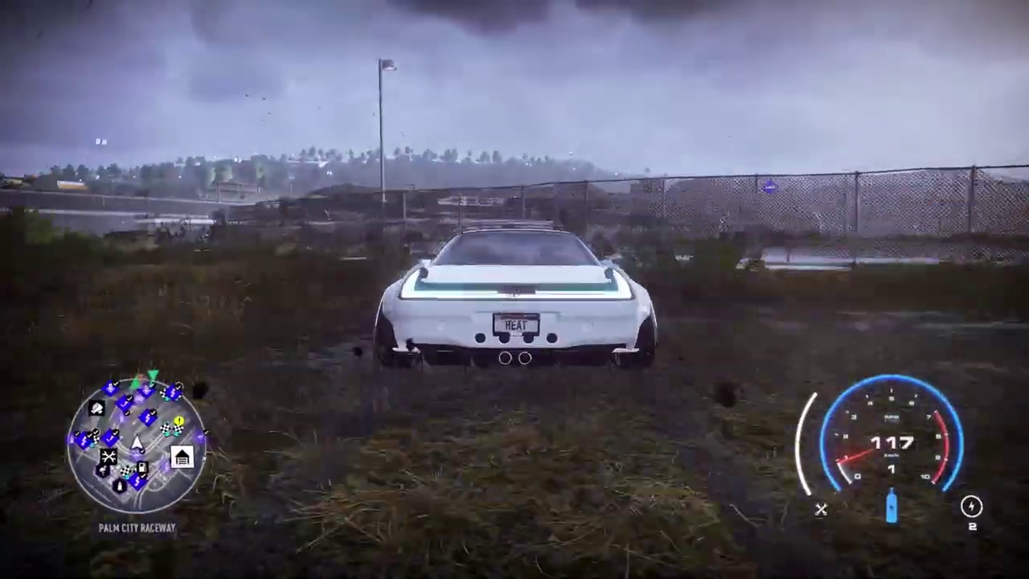
pyautogui.press('s')
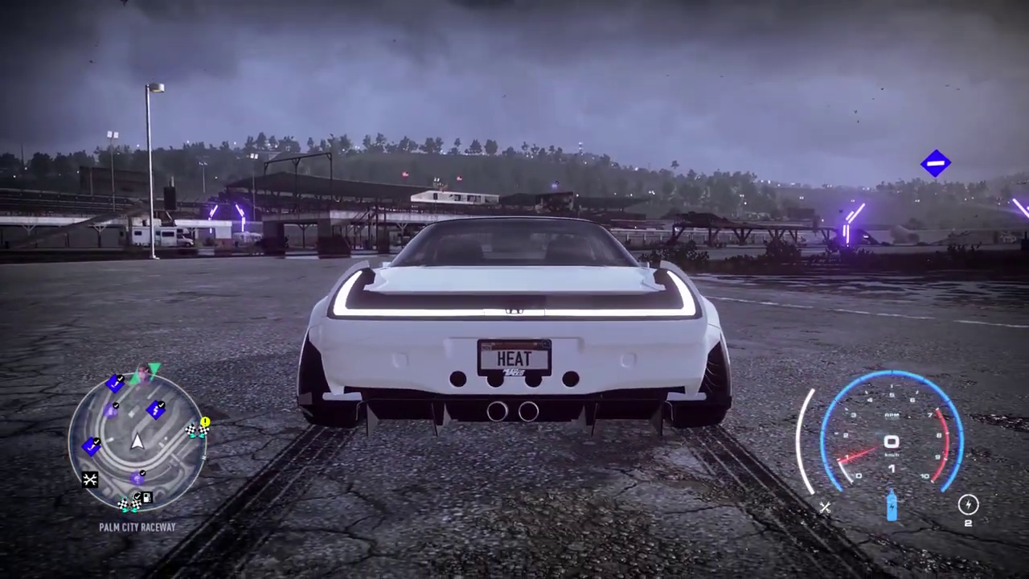
# - Return to Frosty Editor and open the setc taillight mesh asset
pyautogui.press('super')
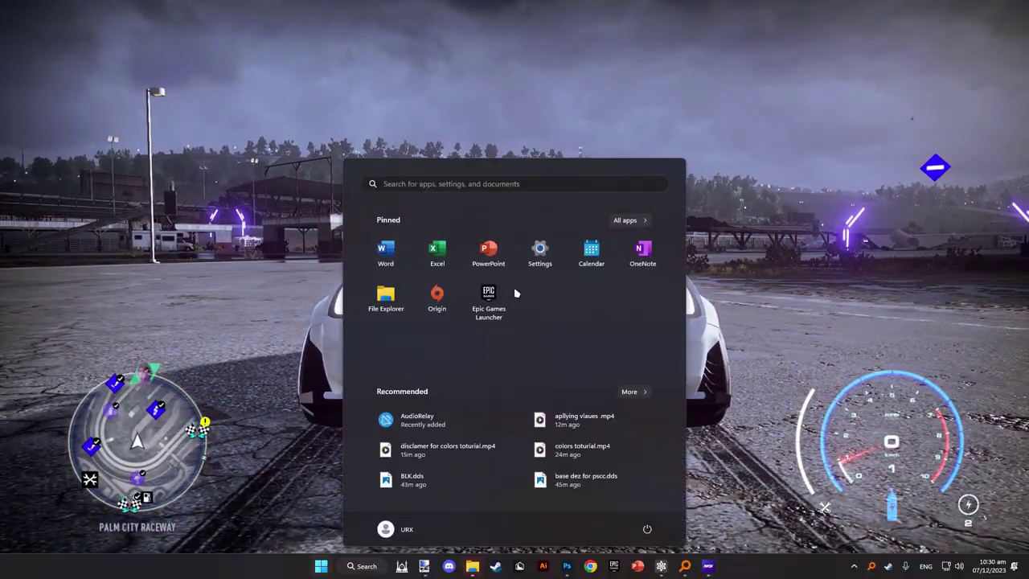
pyautogui.click(663, 566)
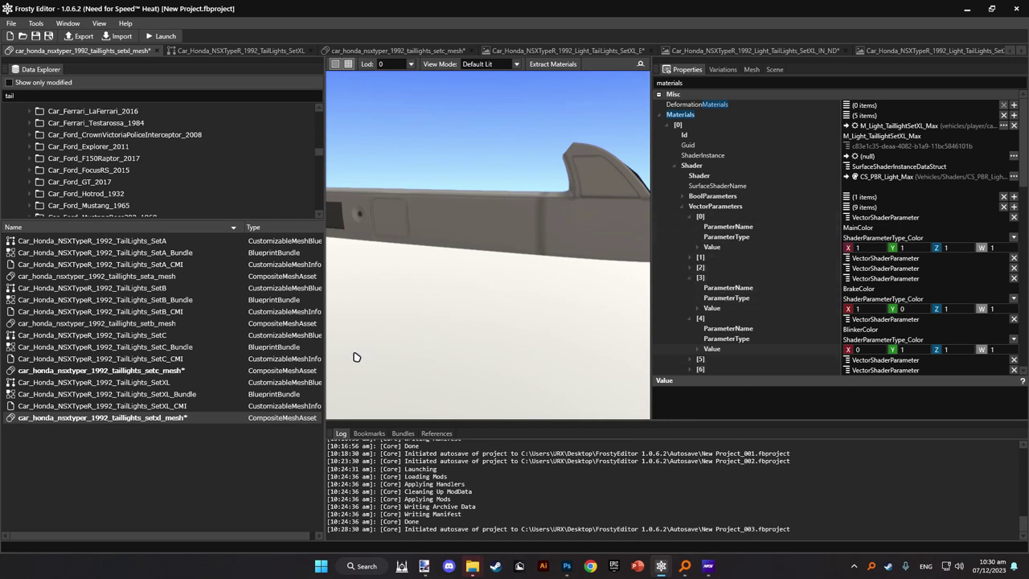
pyautogui.click(230, 374)
pyautogui.doubleClick(231, 373)
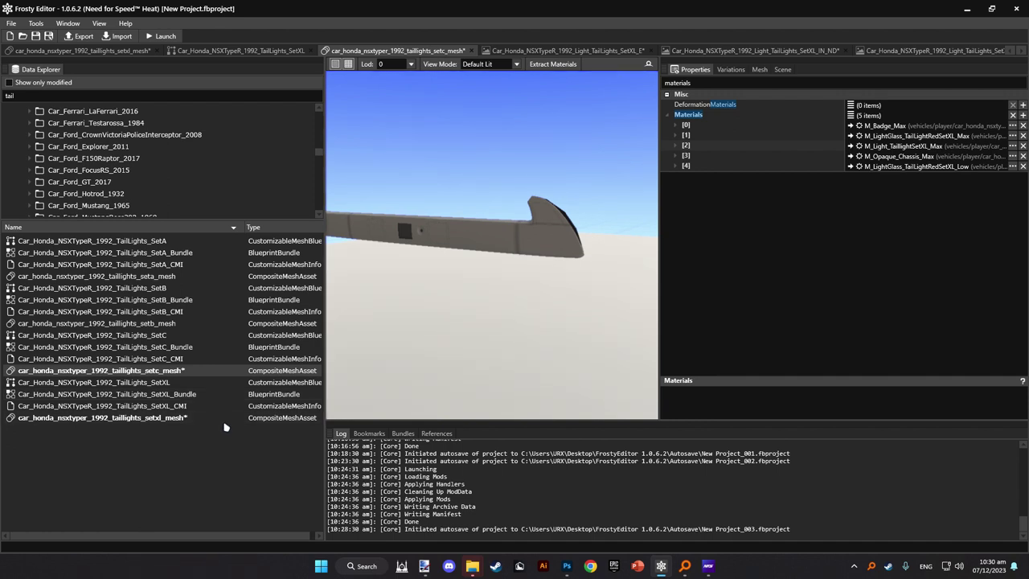
# - Open the setd taillight mesh and scroll Properties to check its VectorParameters
pyautogui.click(224, 422)
pyautogui.doubleClick(223, 421)
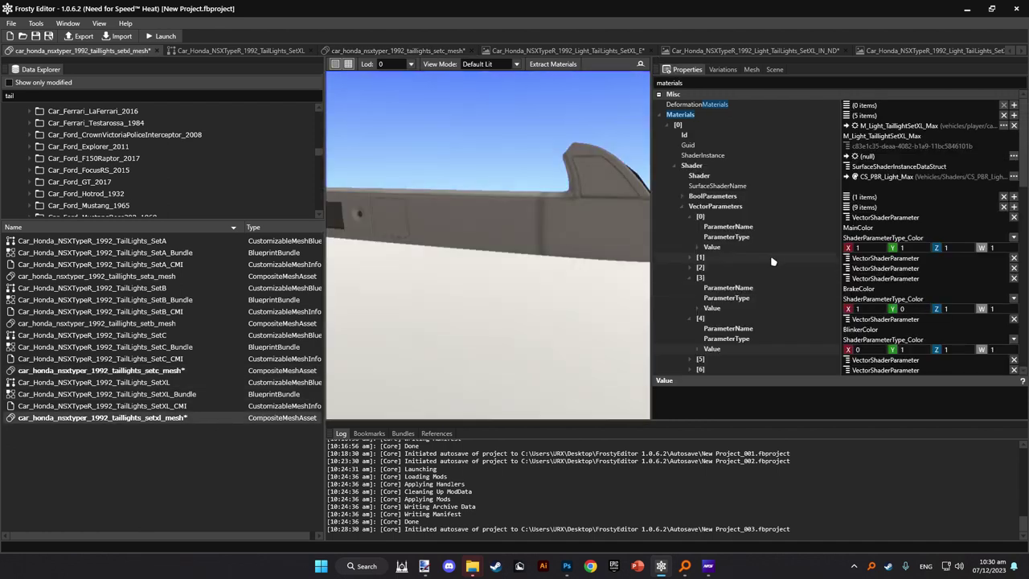
pyautogui.scroll(-3, 882, 233)
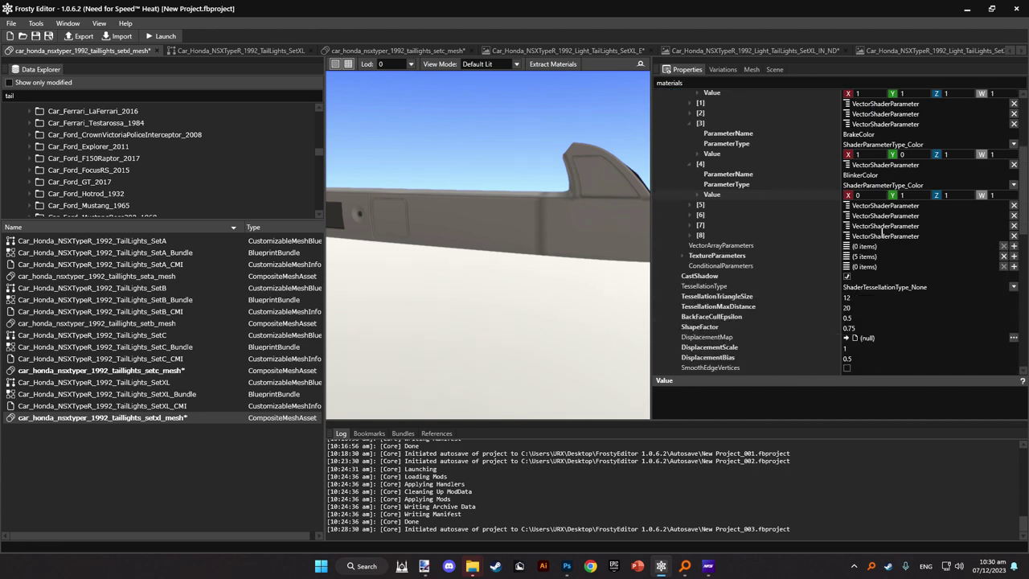
pyautogui.moveTo(1023, 204); pyautogui.dragTo(1024, 125)
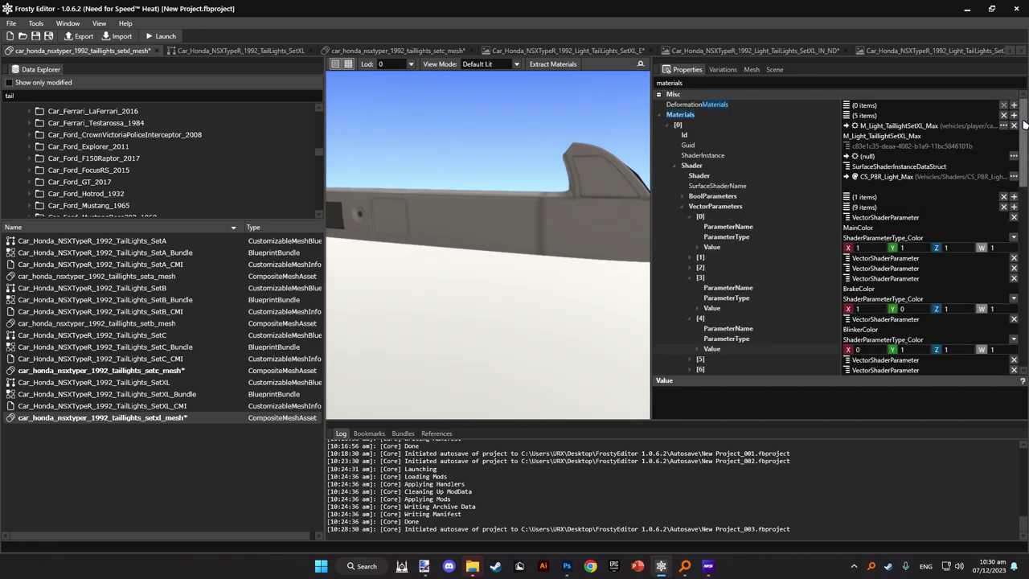